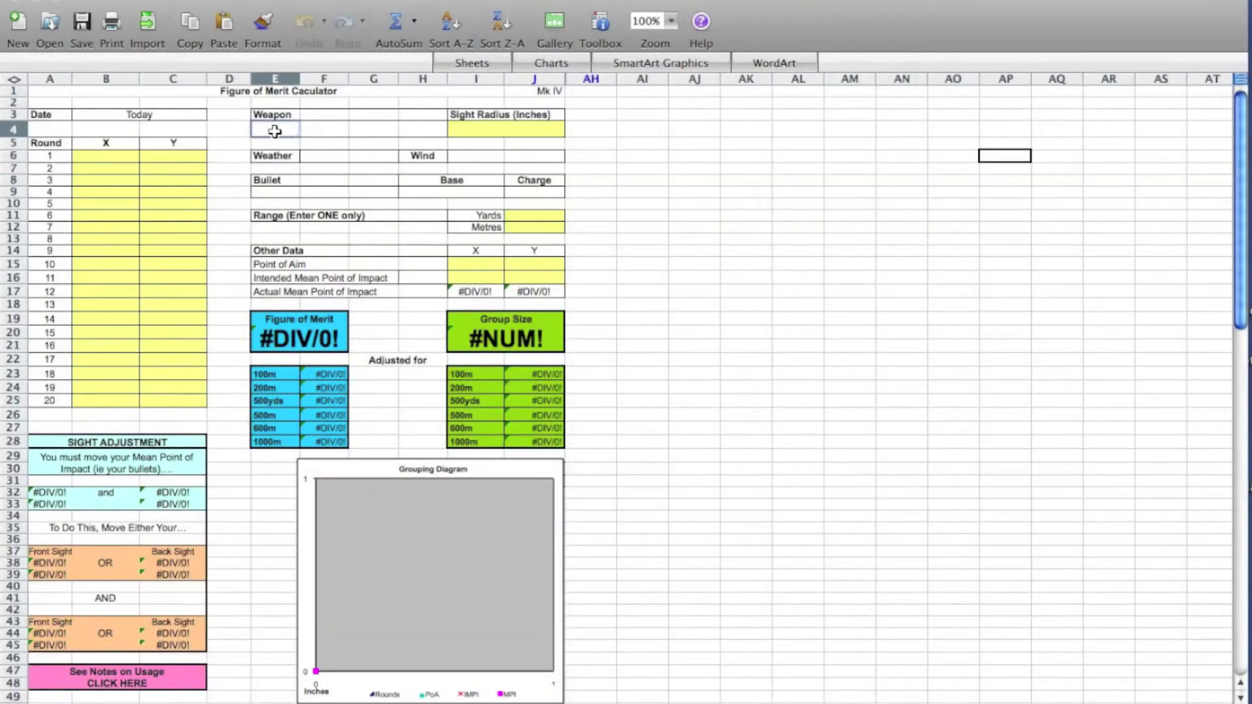
Enter 'Parker Hale P58 Naval Rifle' as the weapon, Clear weather and Nil wind.
text(Parker)
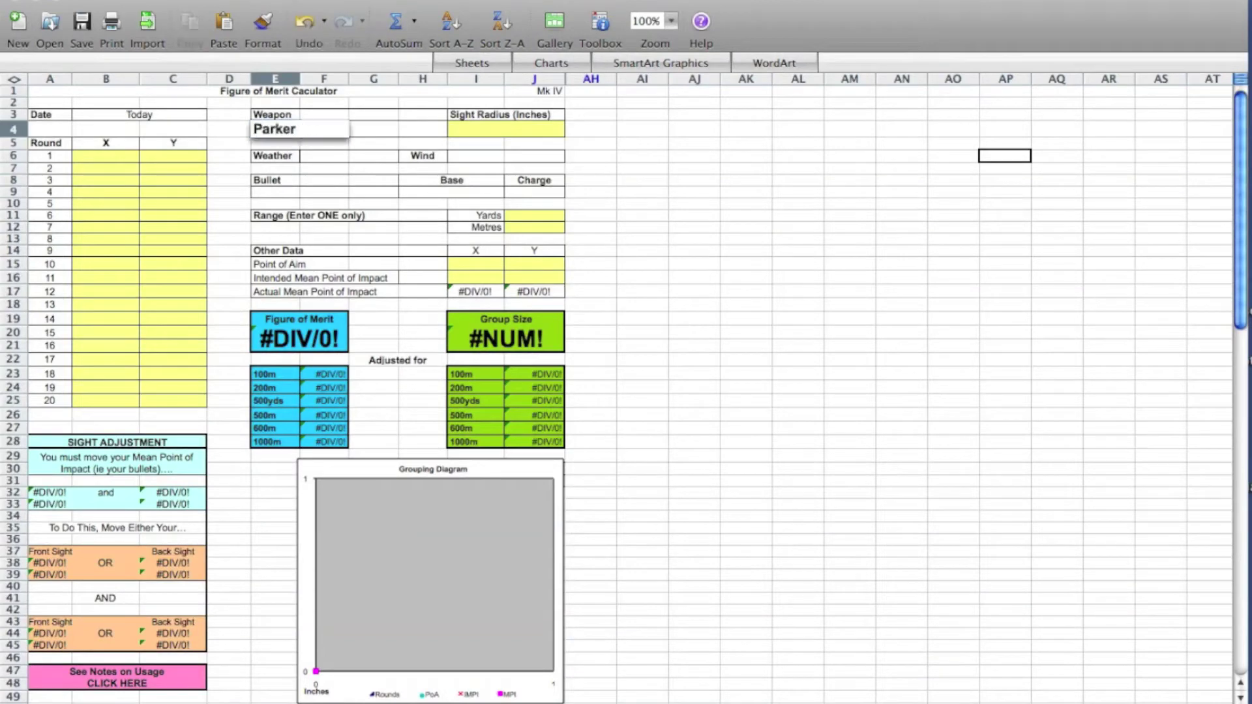
text( Hale P58)
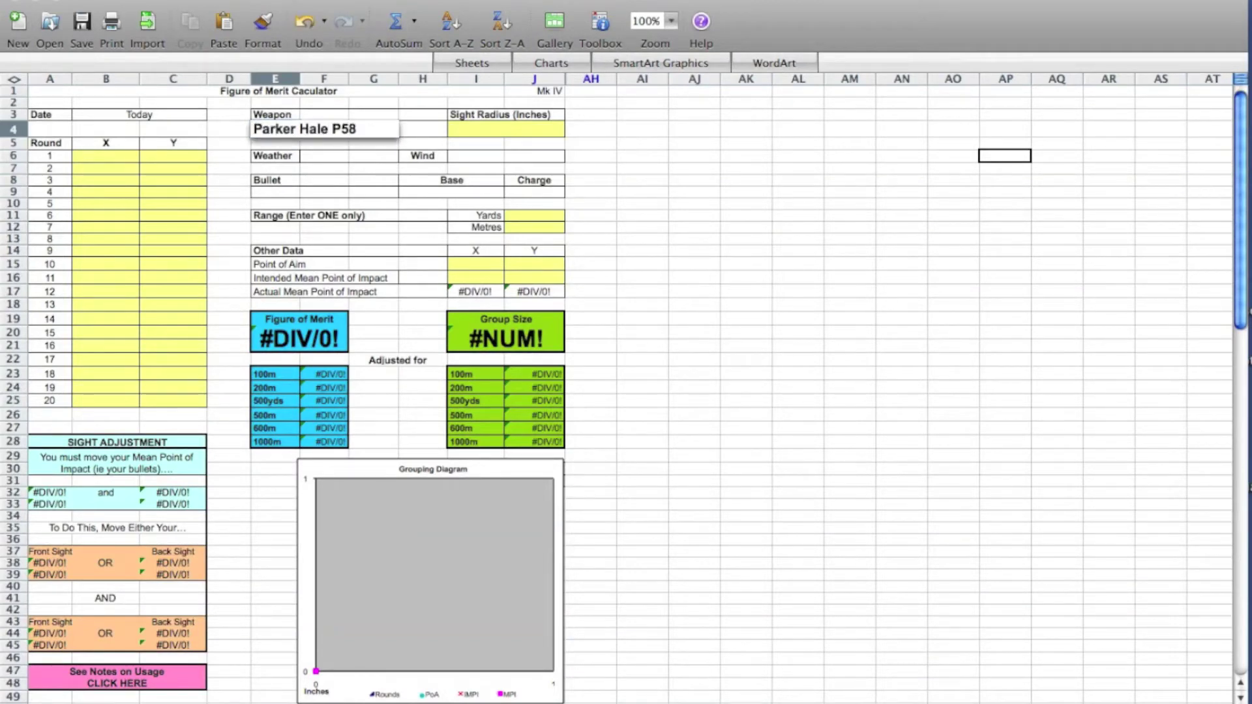
text( N)
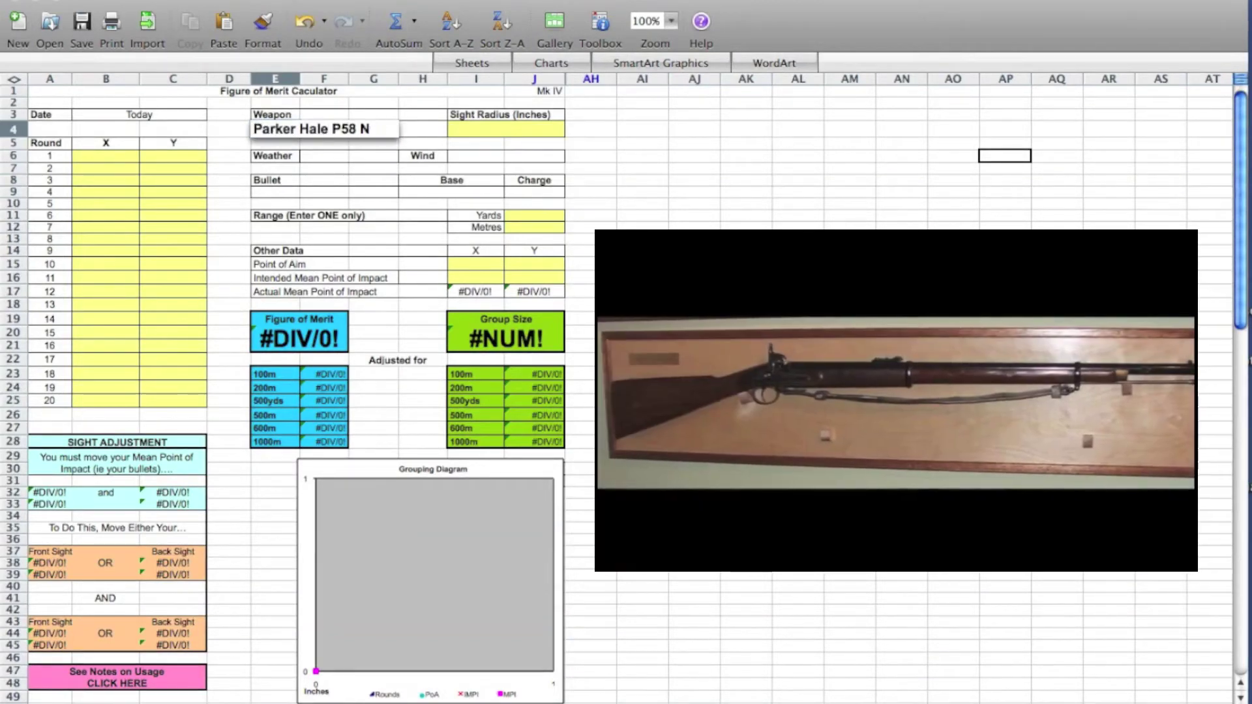
text(aval Rifle)
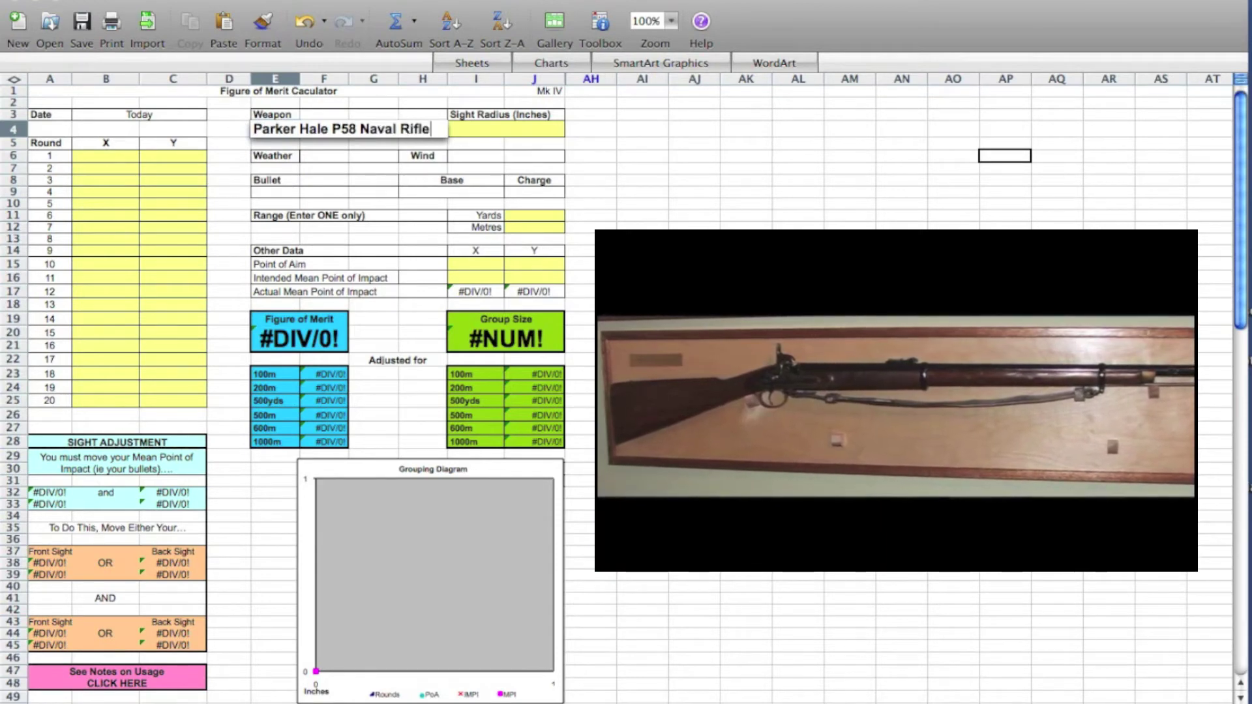
click(310, 155)
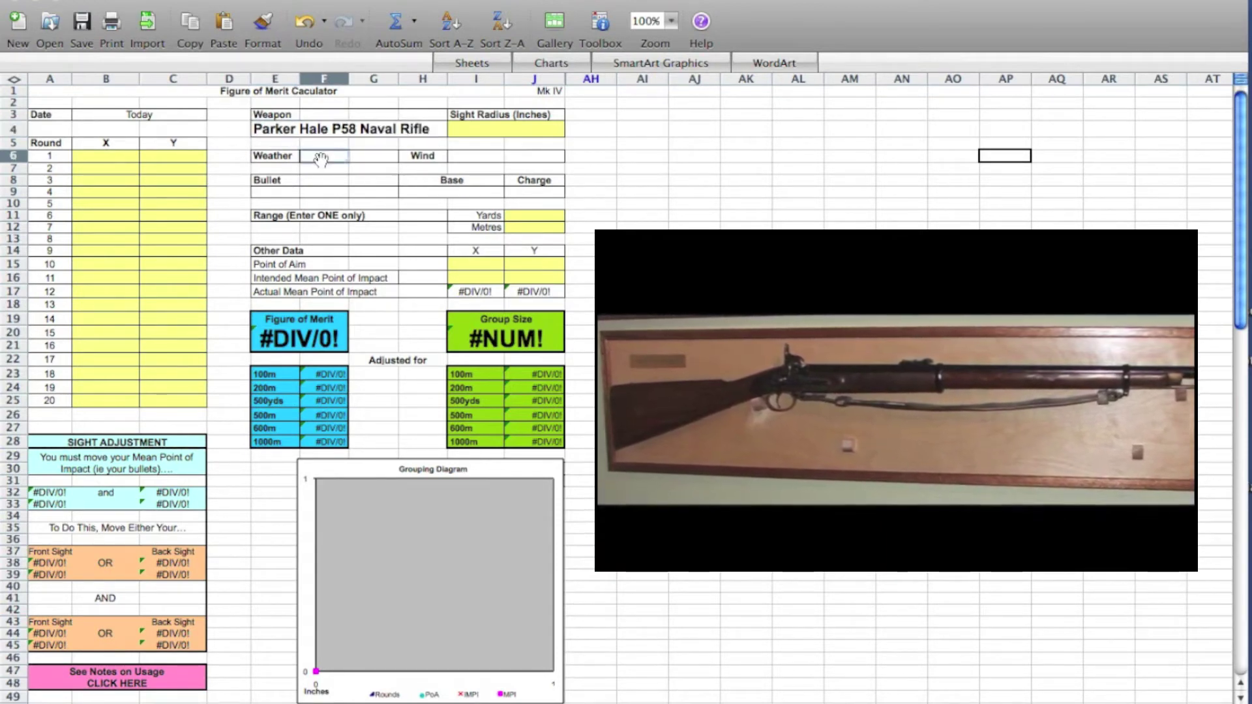
text(Clear)
click(475, 157)
text(Nil)
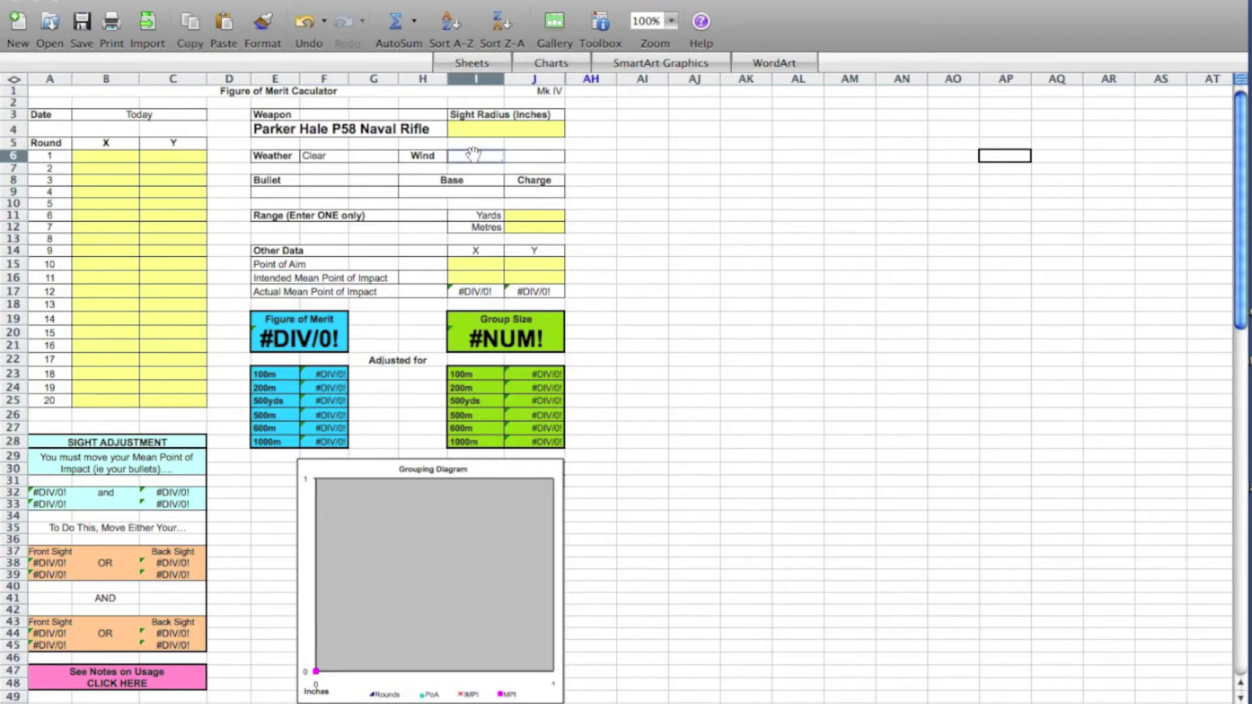
Enter bullet '.563 x 1.06 Mk II Pritchett' with a Shallow base.
click(284, 194)
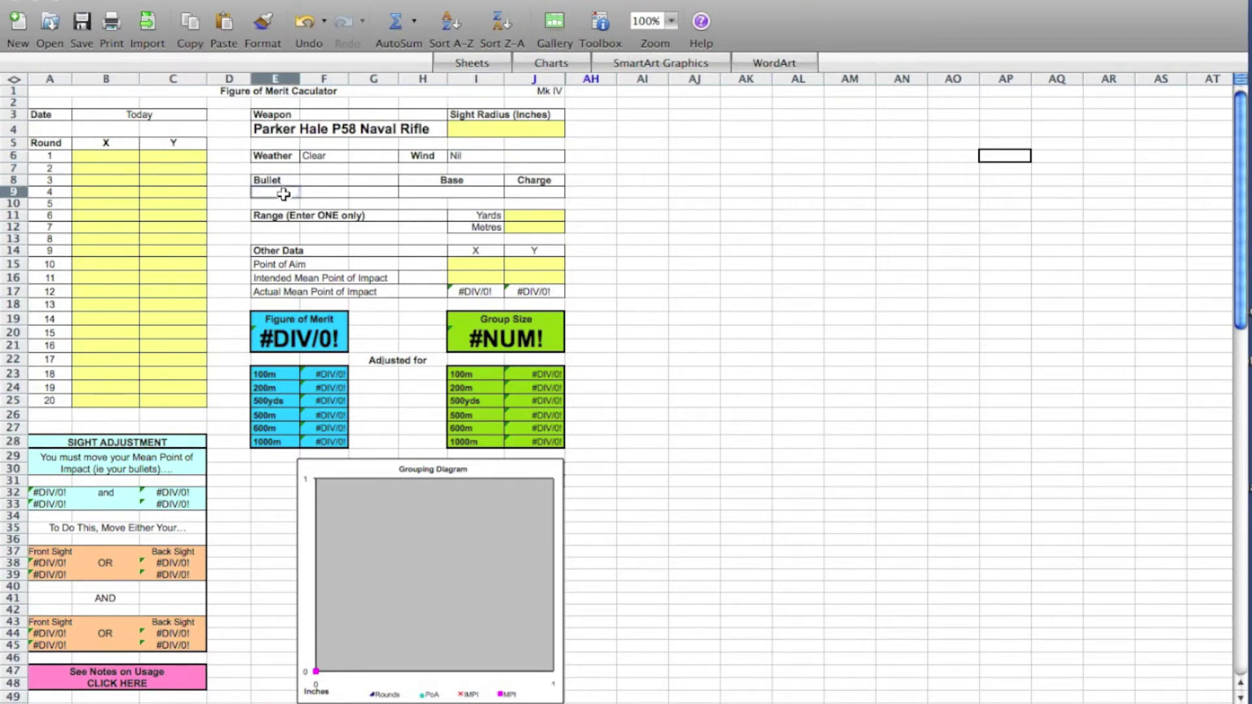
double_click(283, 195)
text(.563)
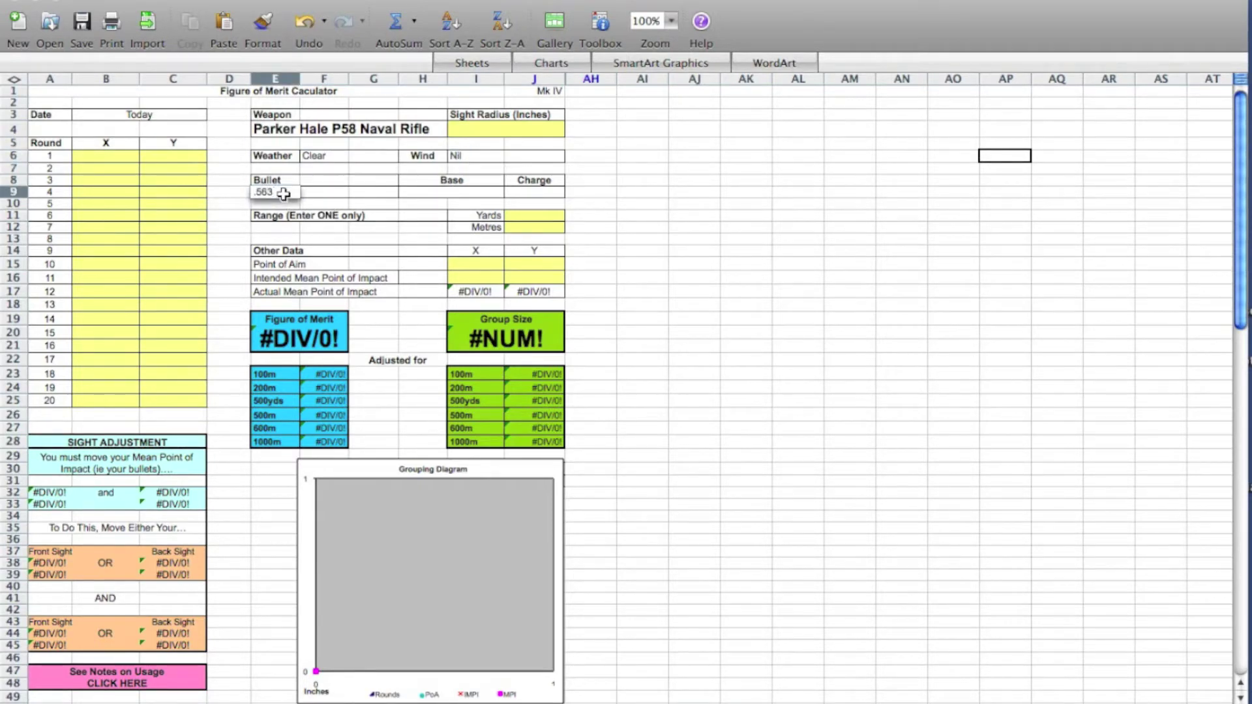
text( x 1.06)
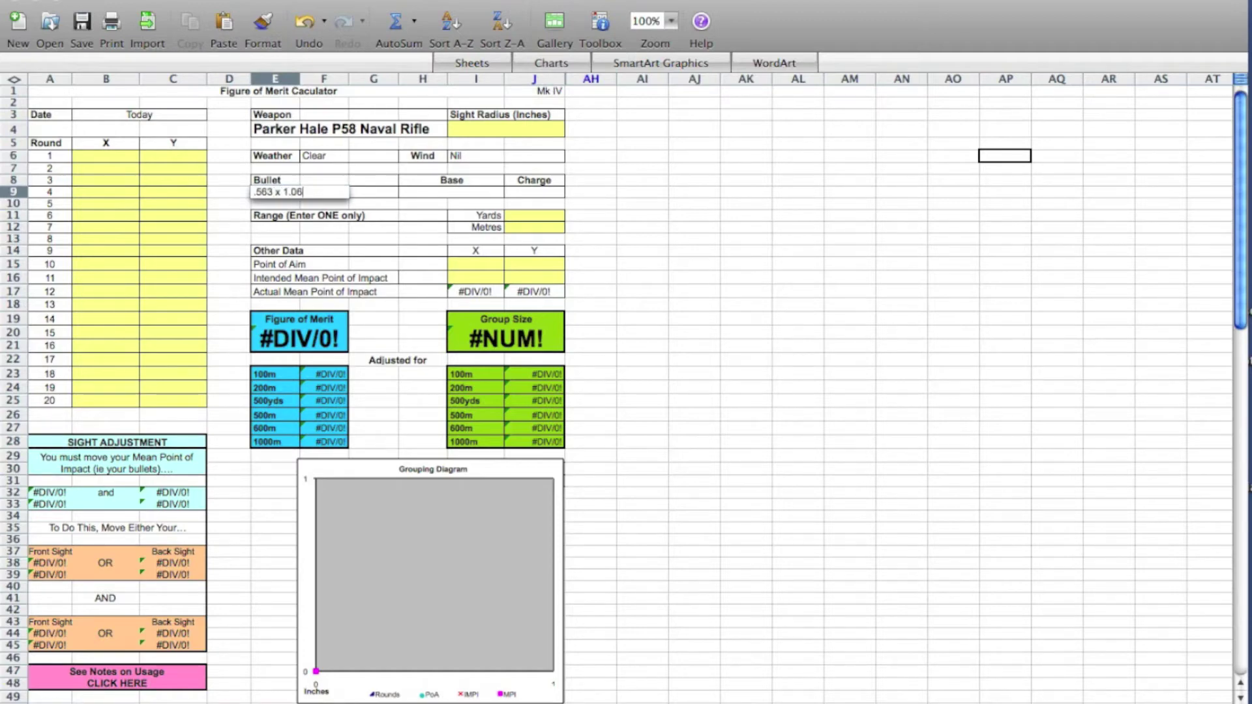
text( M)
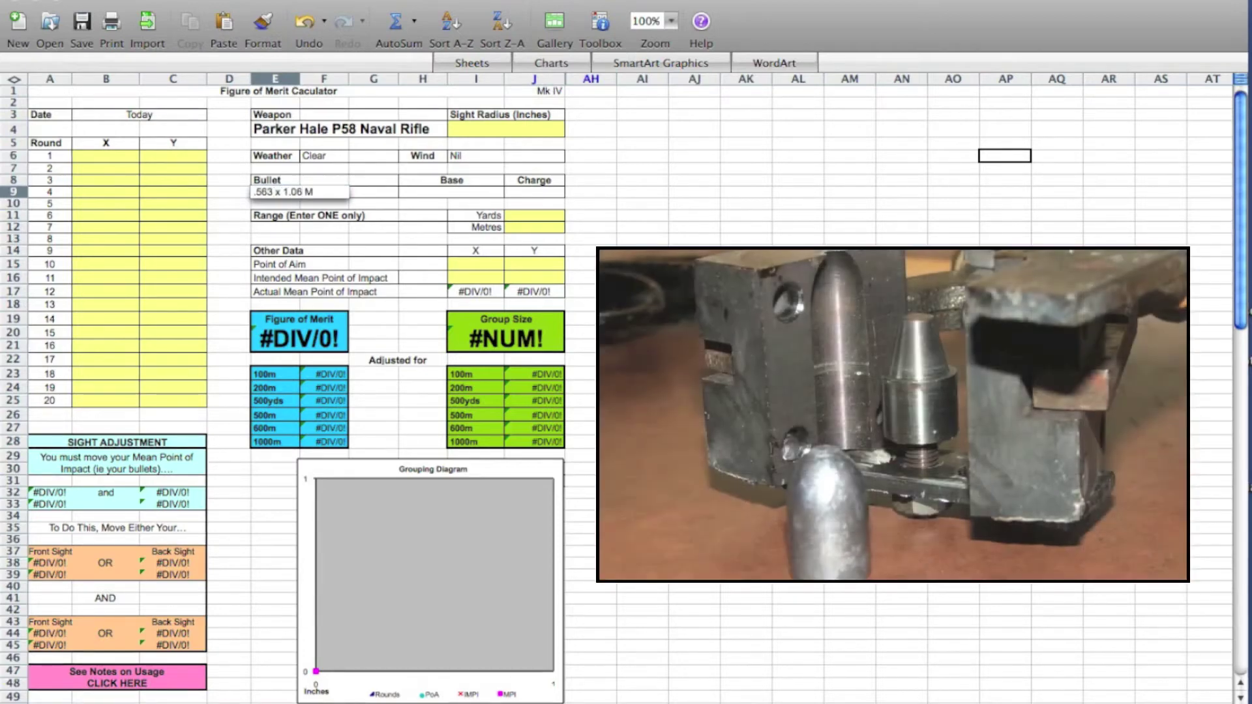
text(k II Pritchett)
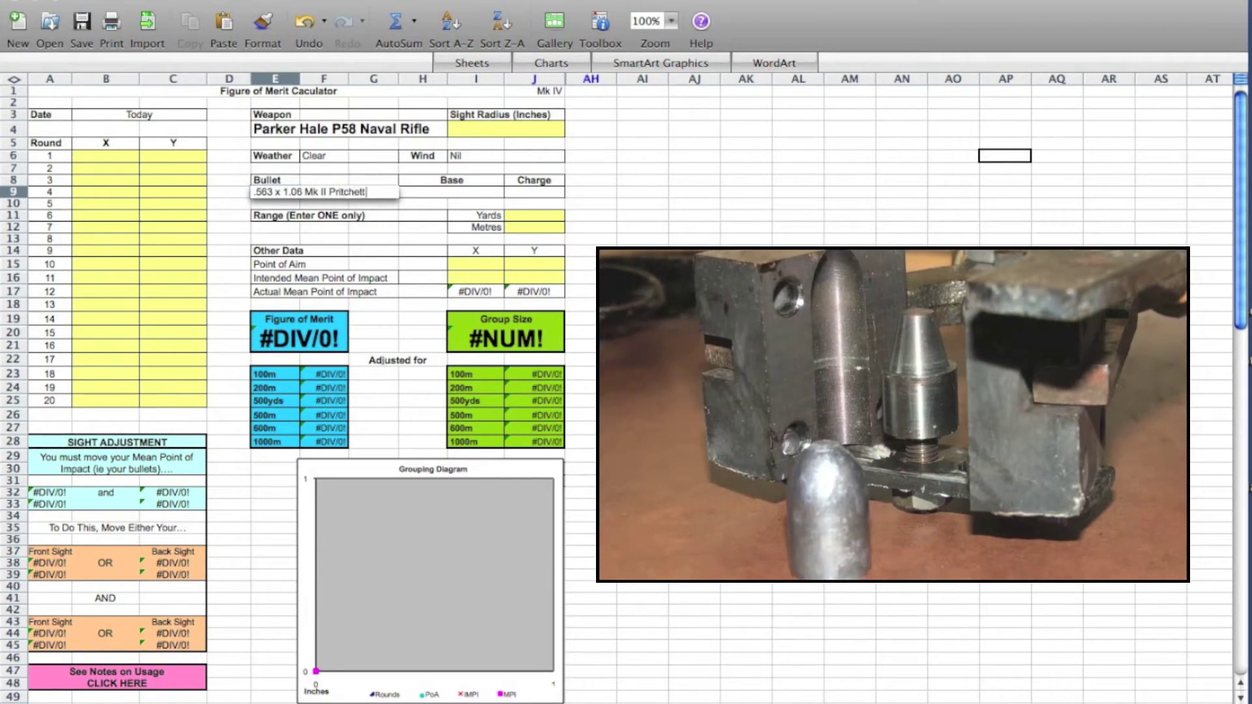
key(Tab)
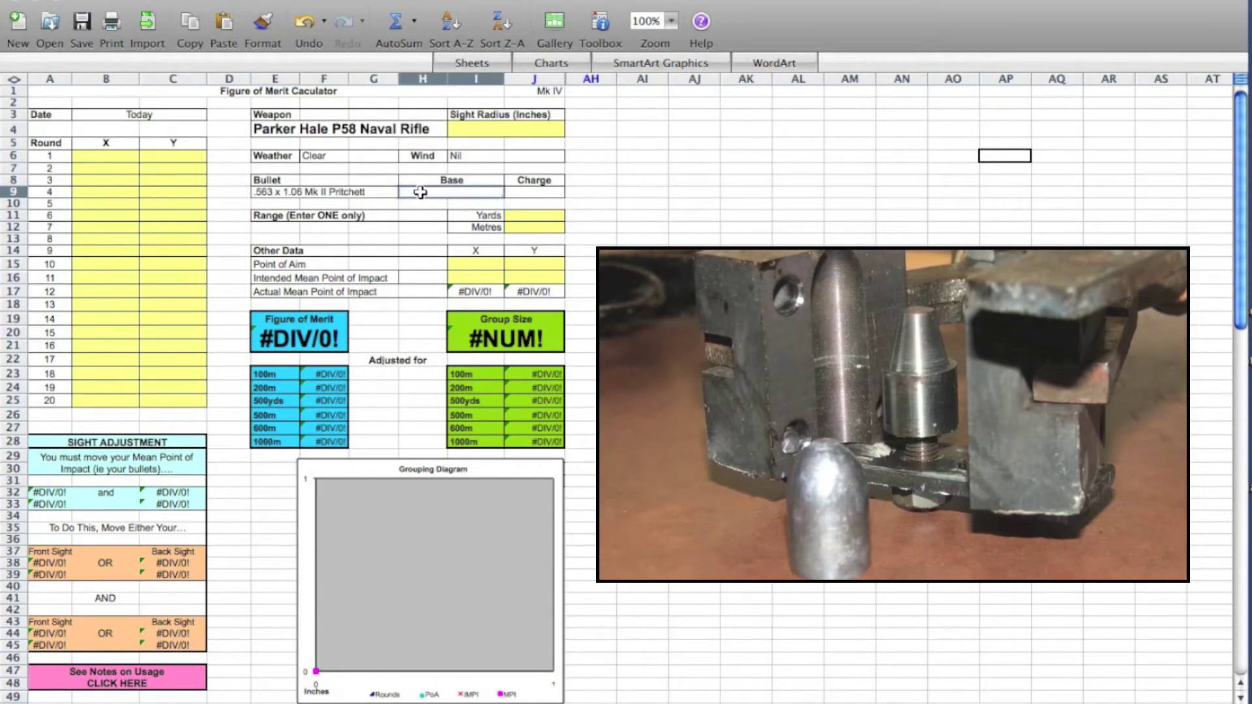
text(Shallow)
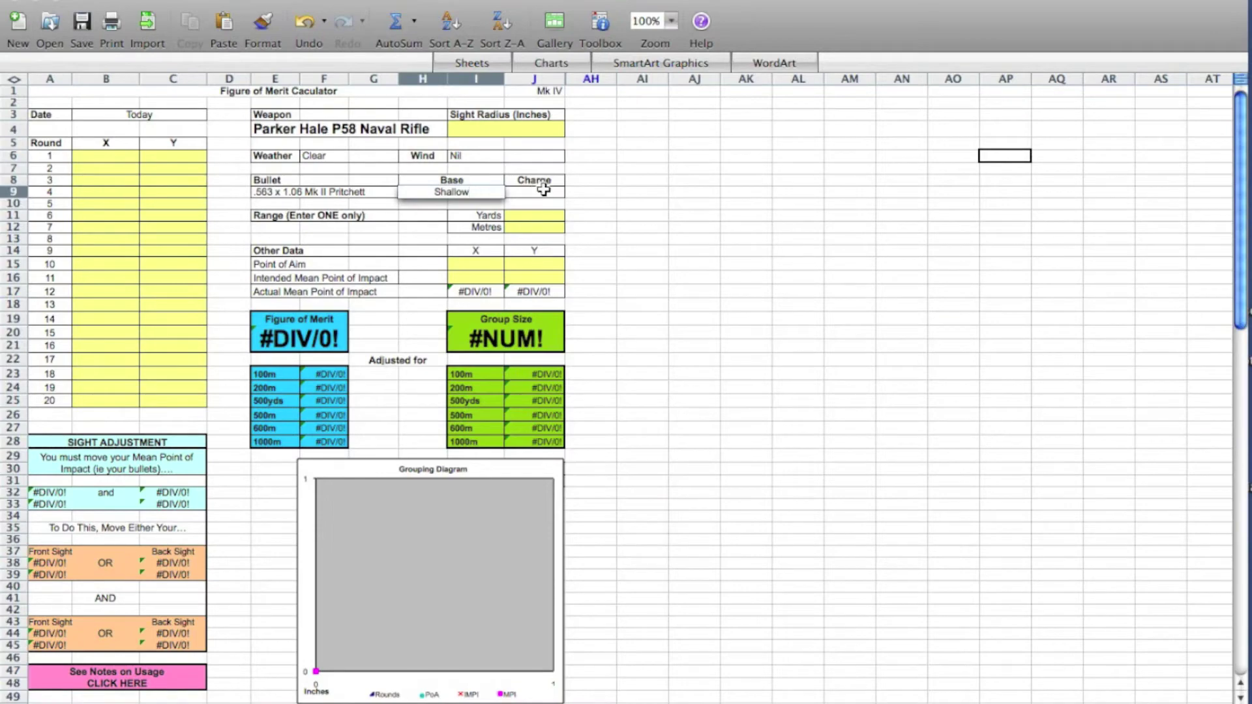
Set the charge to 60 gr FFFg, sight radius 22.25 and range 100.
click(543, 189)
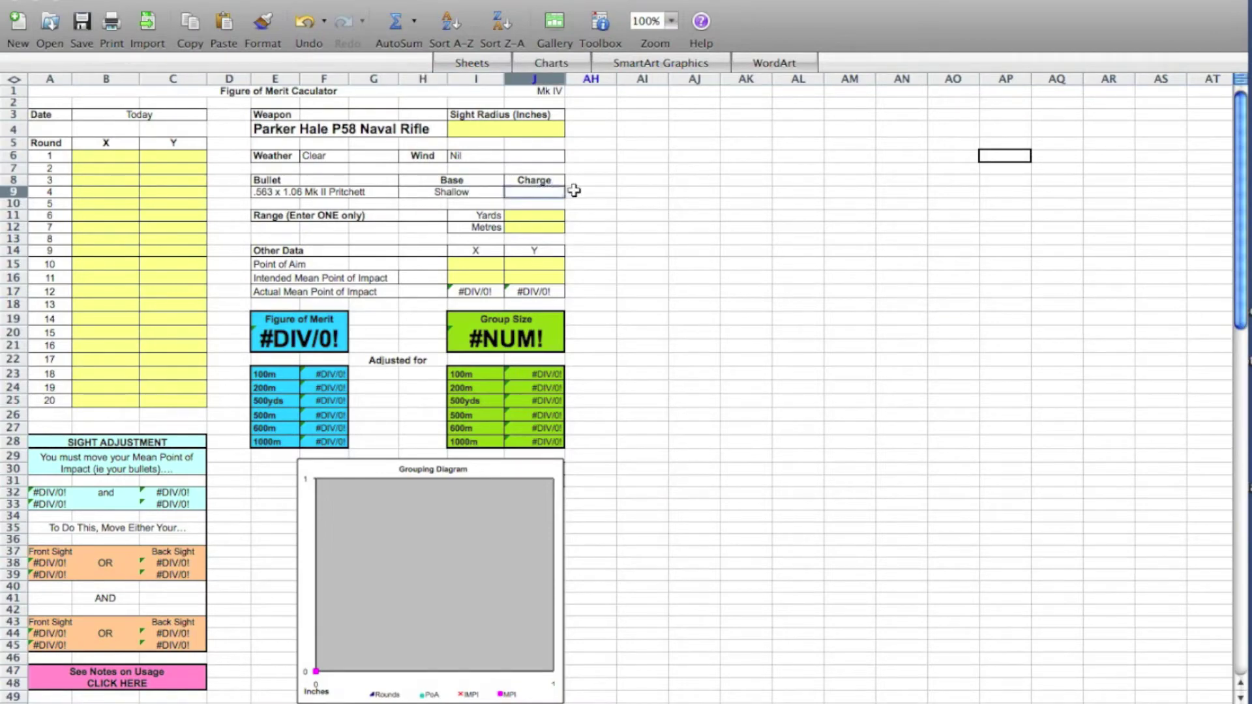
text(60 gr F)
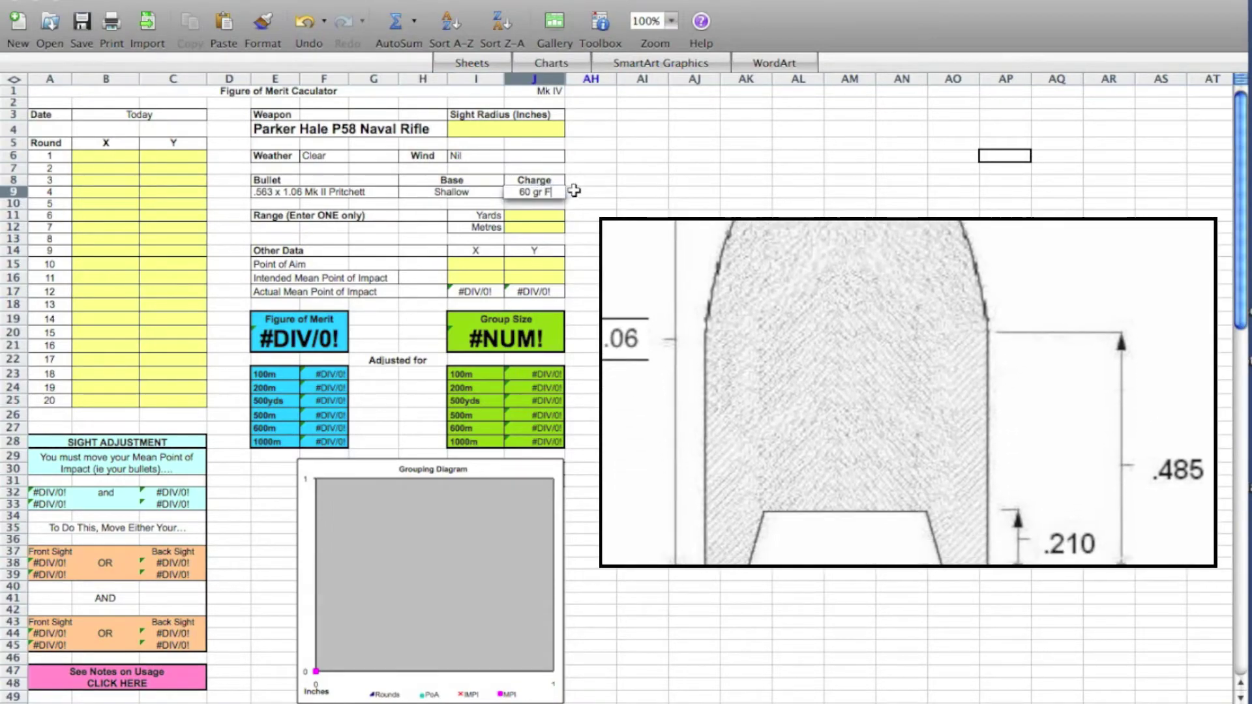
text(FFg)
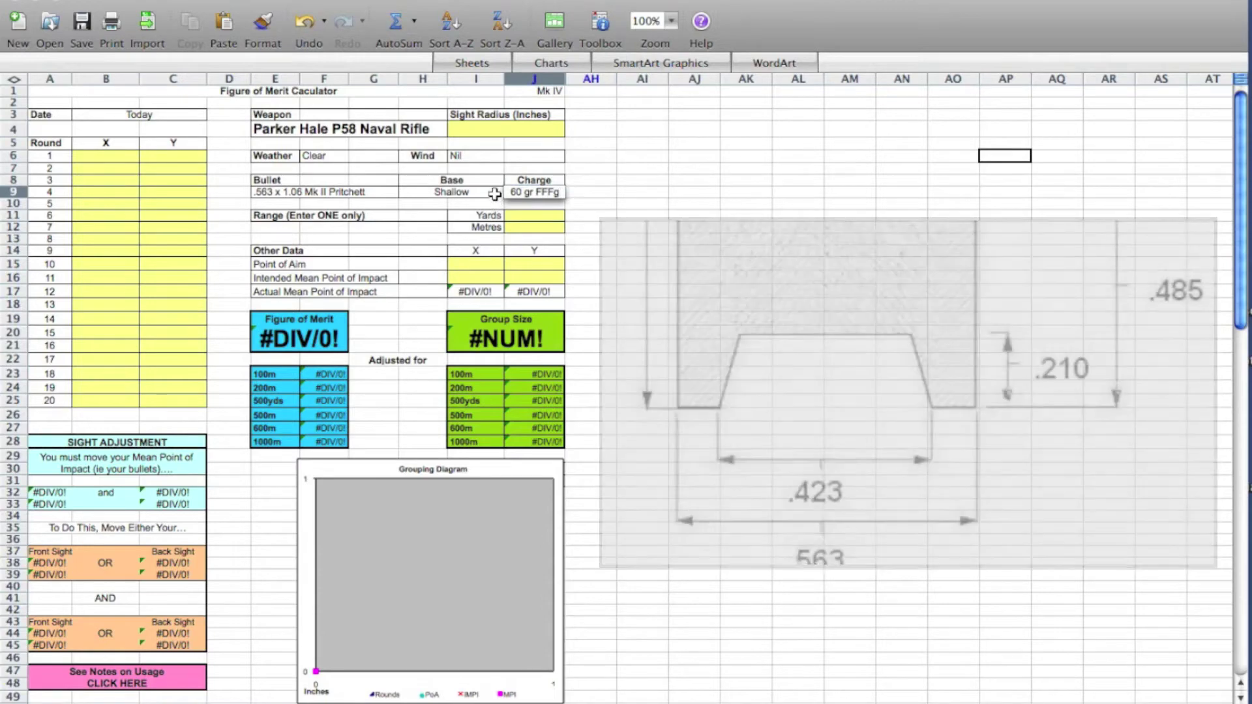
click(474, 126)
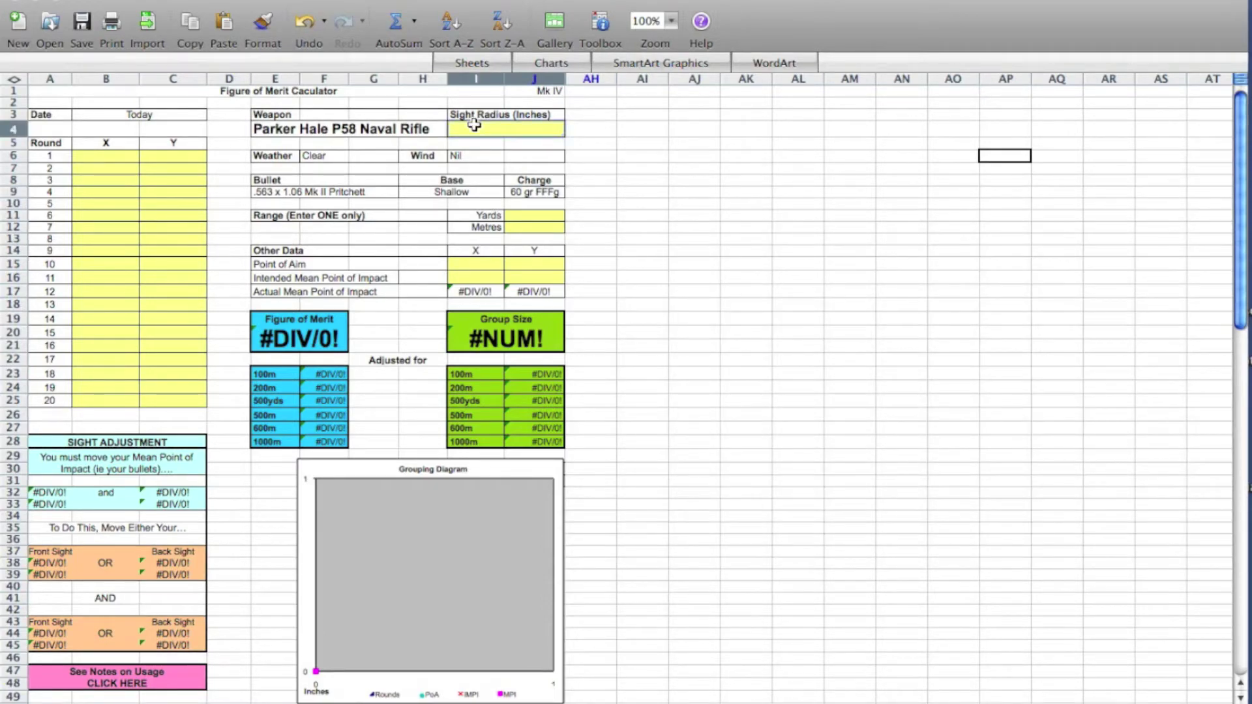
text(22.25)
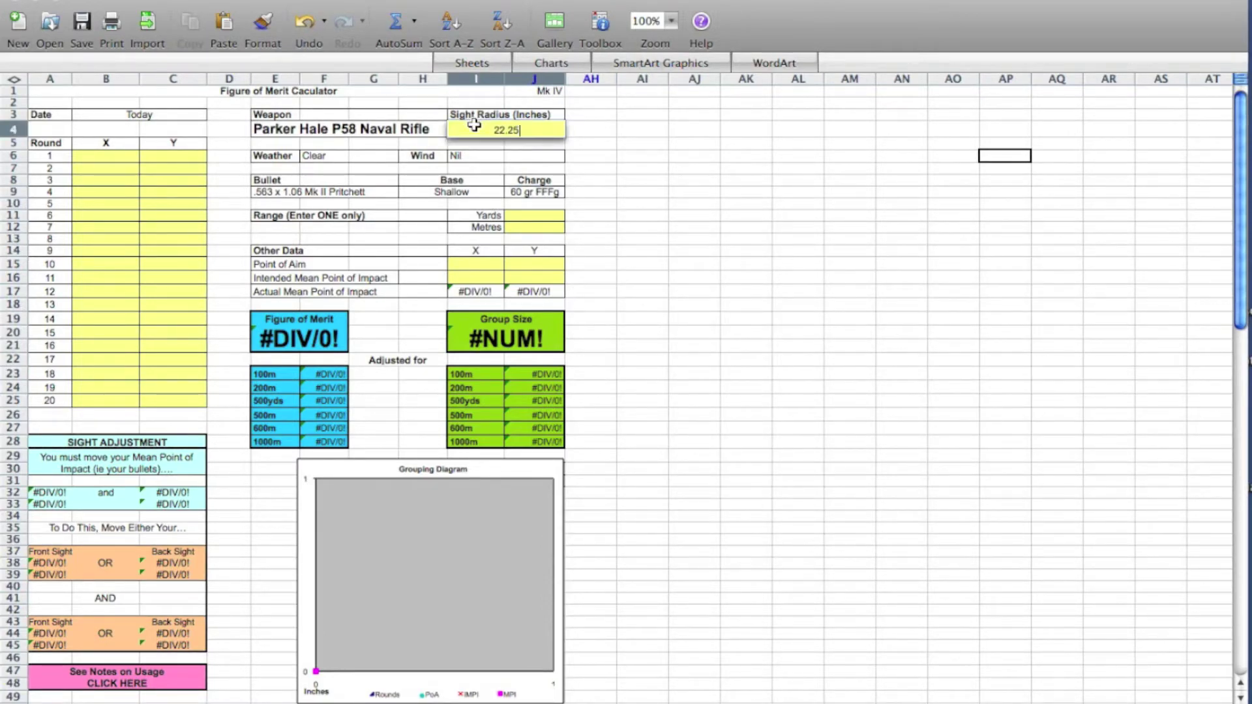
click(528, 227)
text(100)
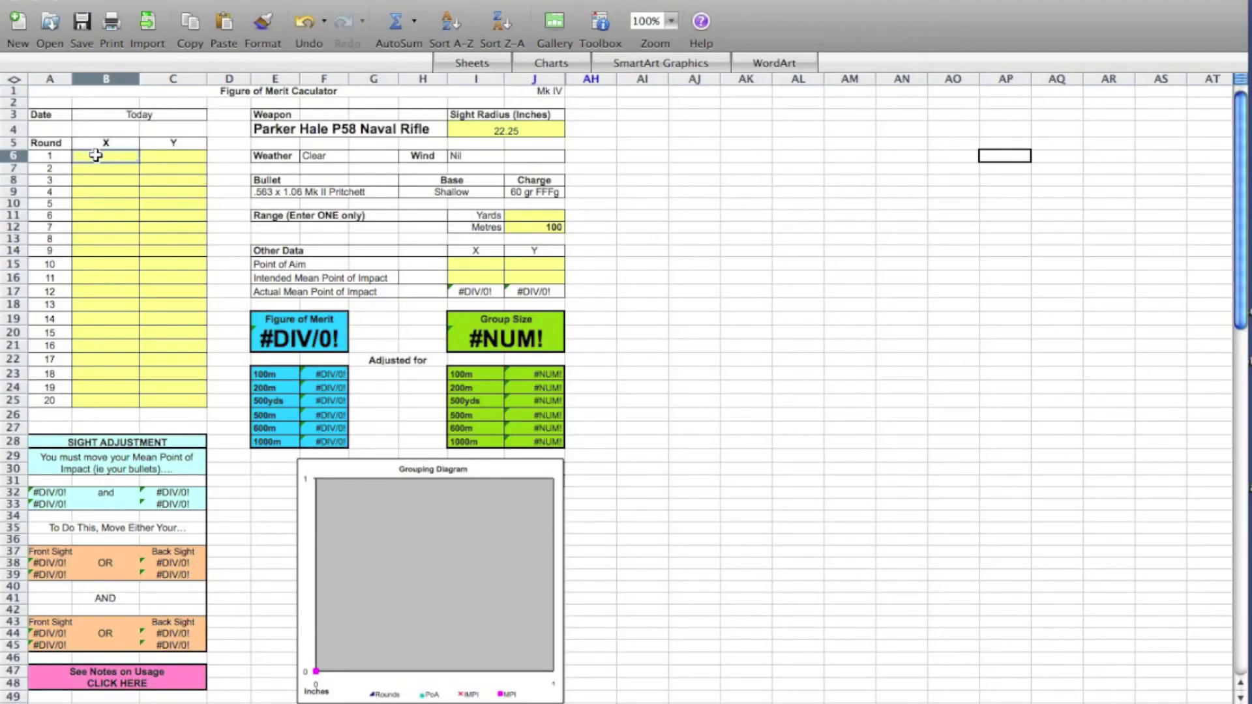
Paste in the recorded shot coordinates and set the Point of Aim to X 4, Y 1.
key(super+v)
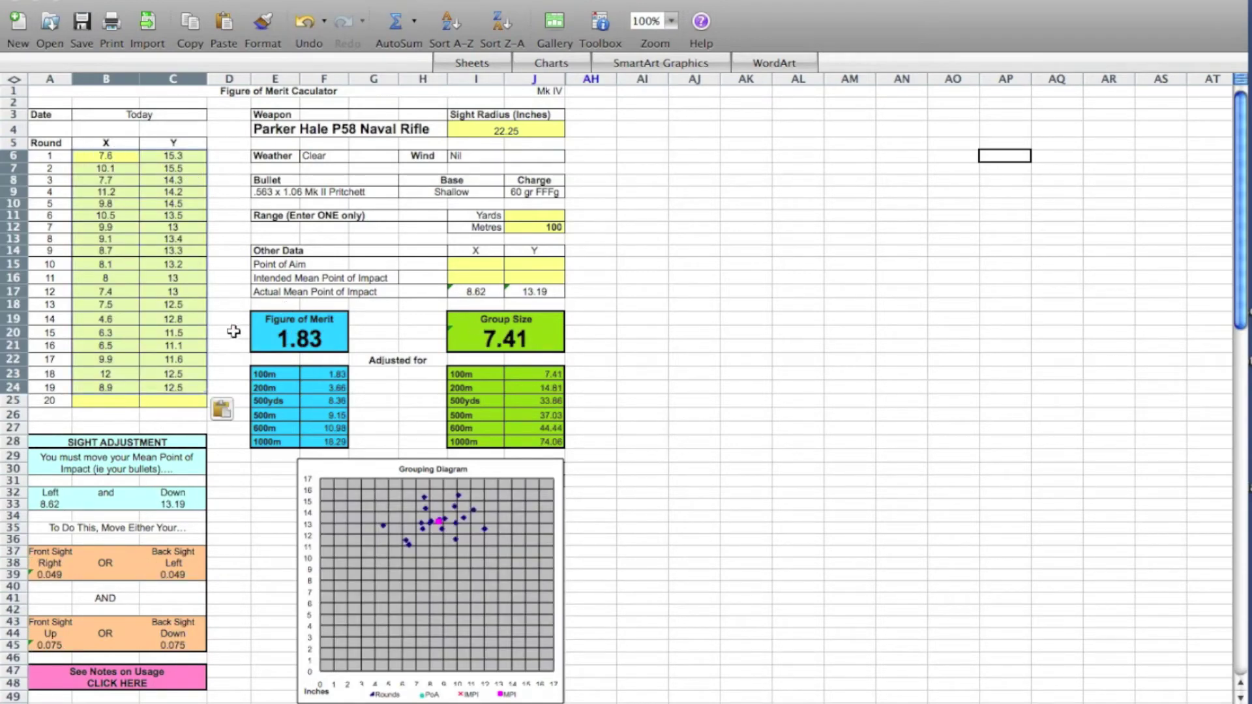
click(478, 266)
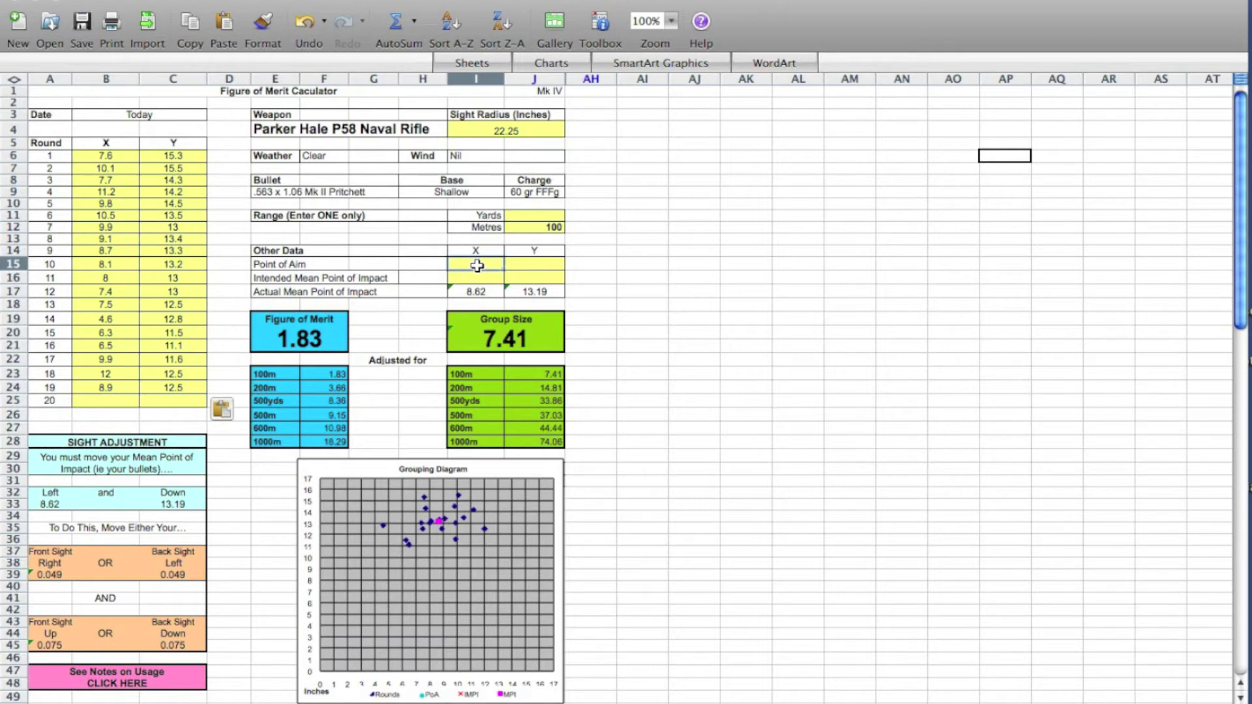
text(4)
key(Tab)
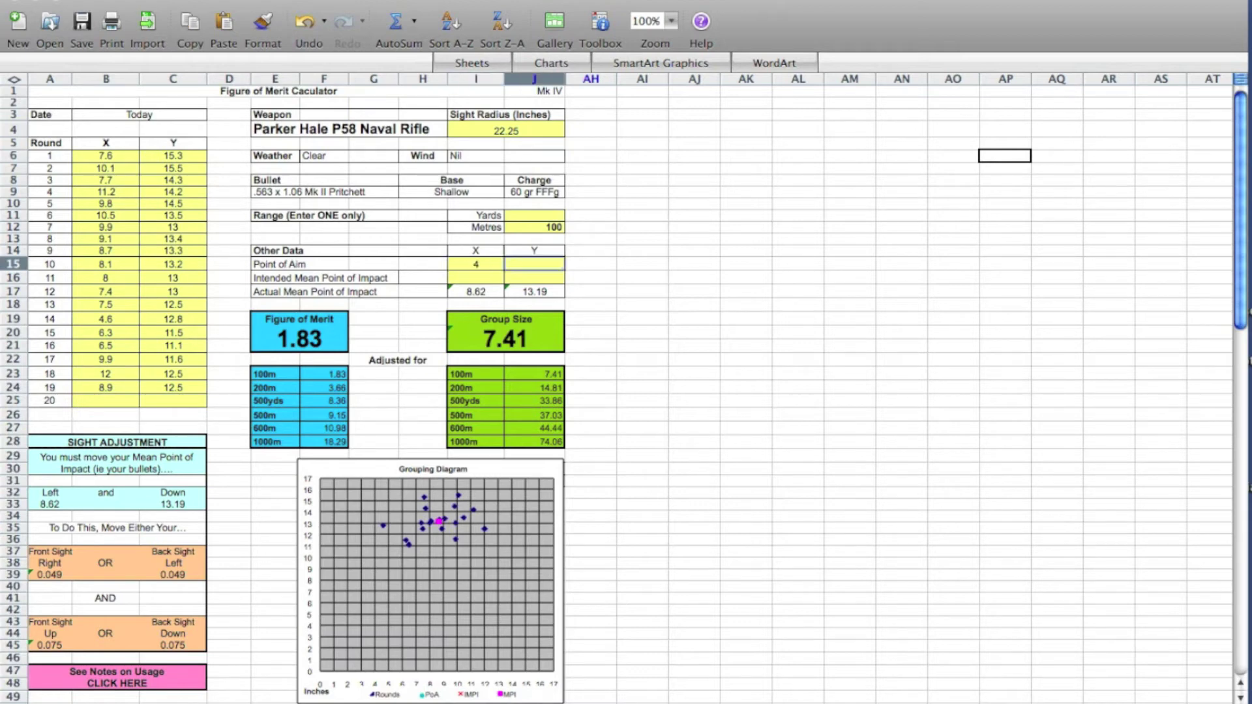
text(1)
Set the Intended Mean Point of Impact to X 4, Y 4.
click(477, 278)
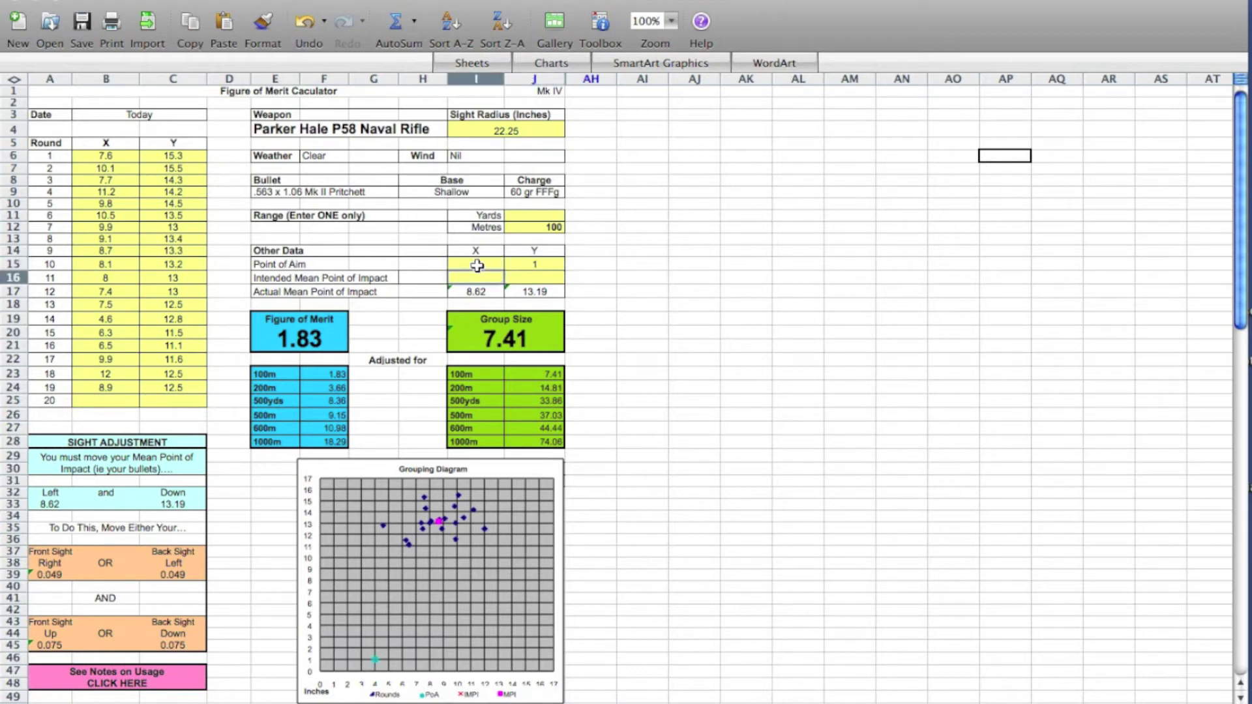
text(4)
key(Return)
key(Tab)
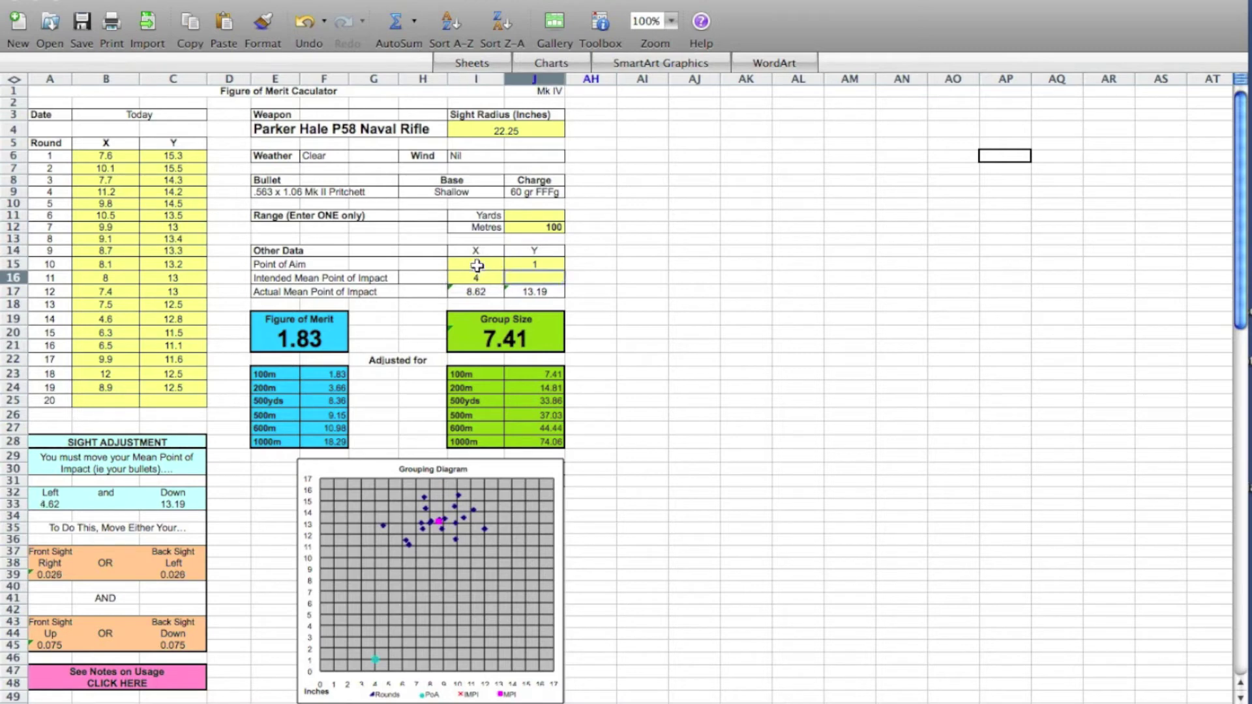
text(4)
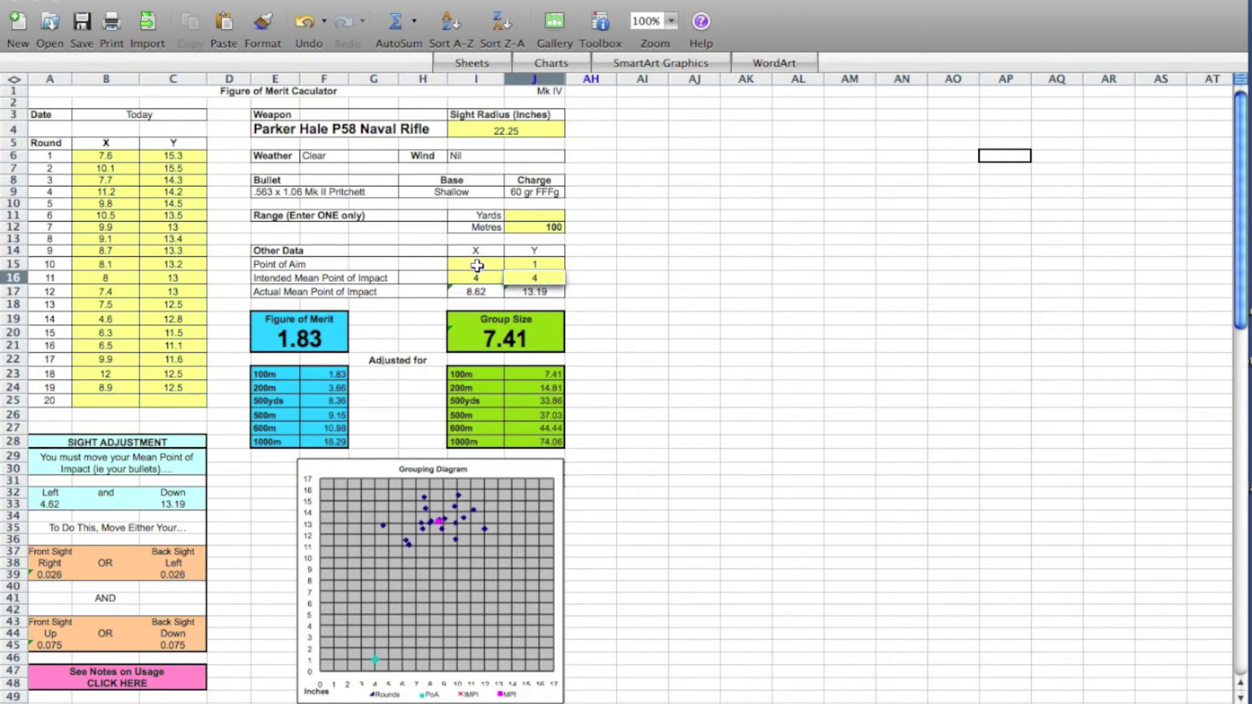
key(Return)
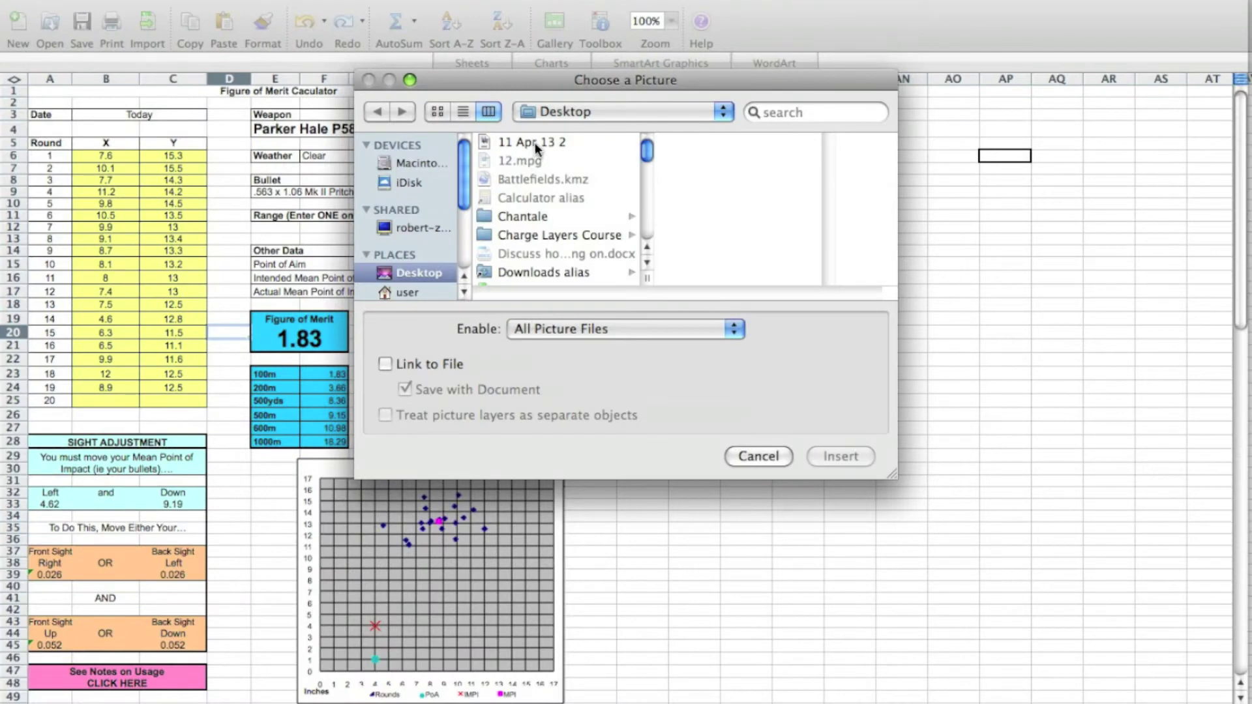
Insert the '11 Apr 13 2' target photo and shrink it beside the calculator results.
click(535, 142)
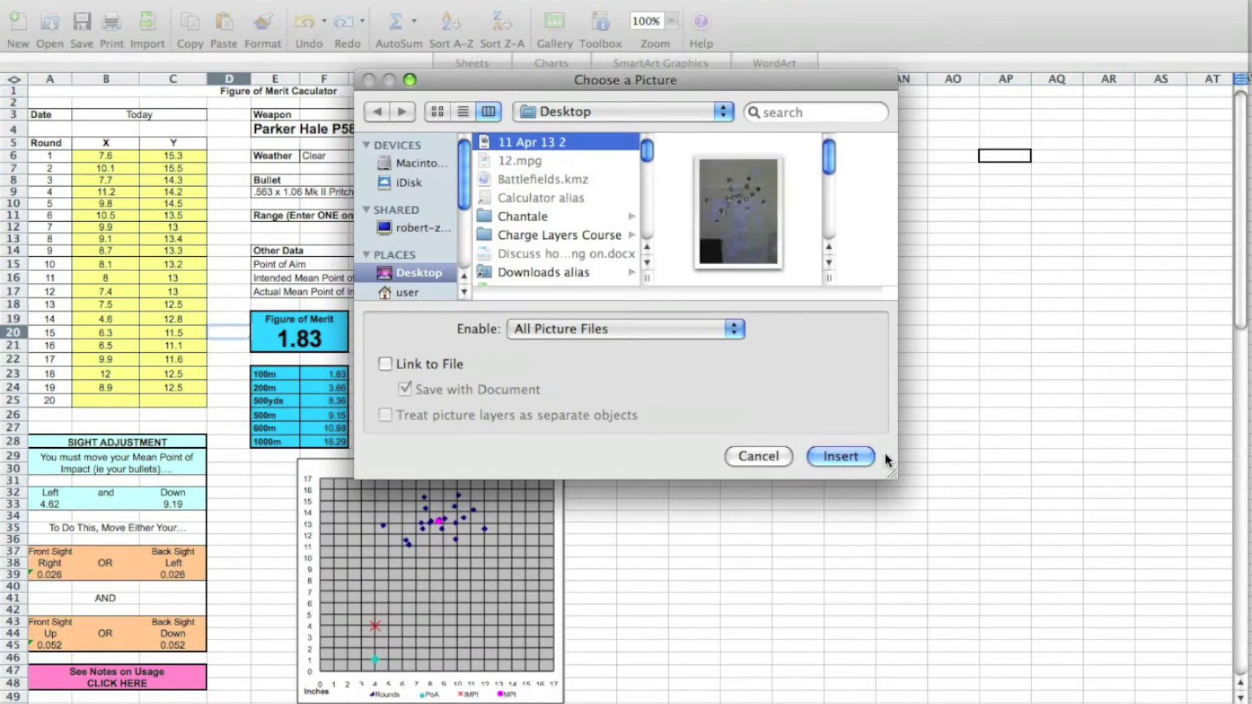
click(848, 457)
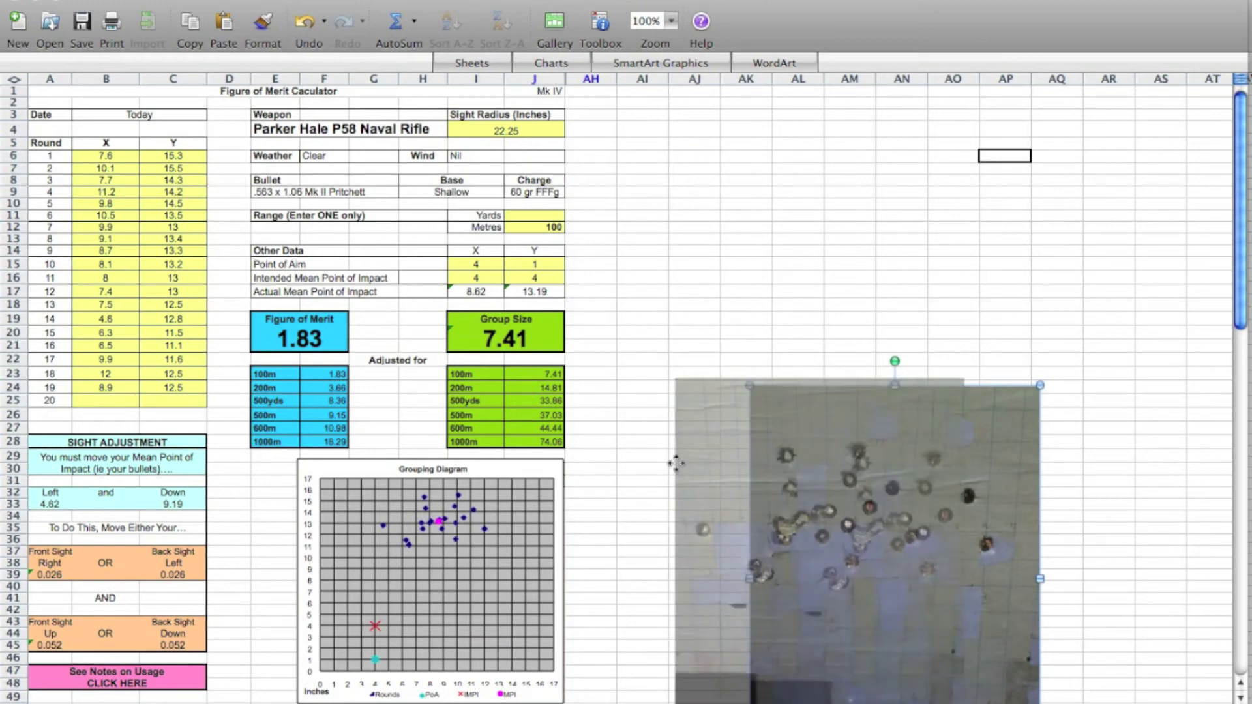
drag(872, 467, 696, 405)
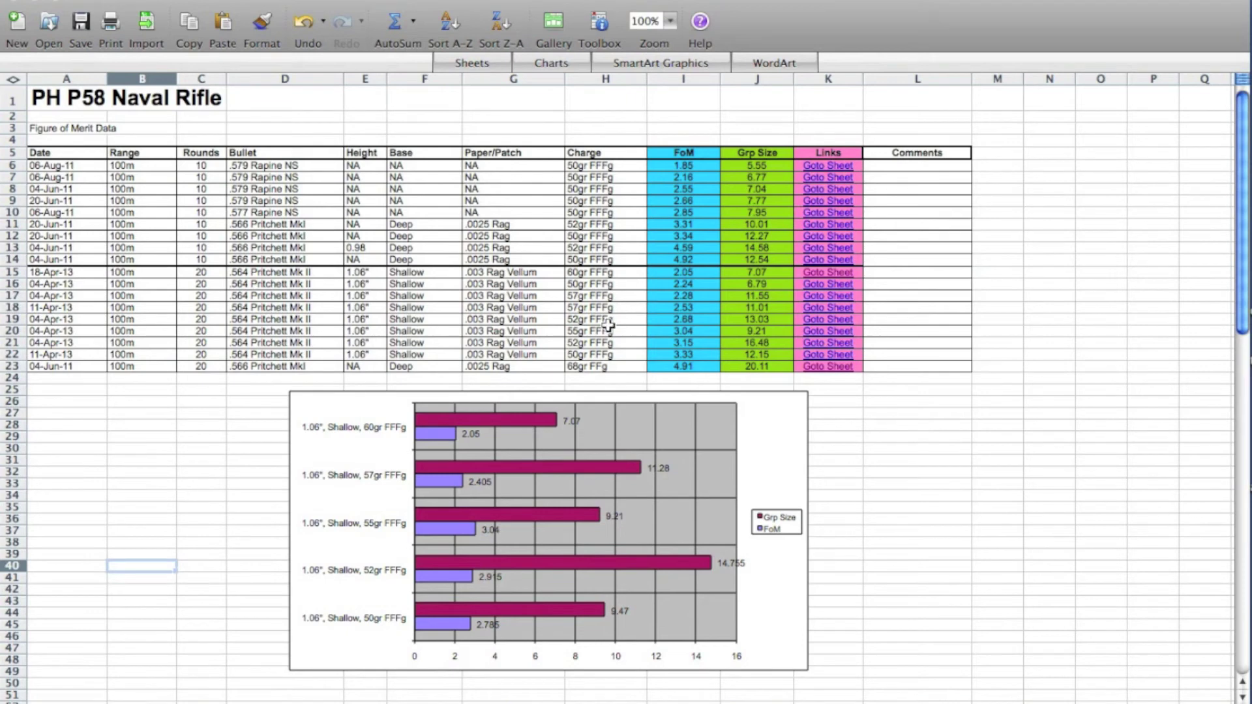
Copy the 18-Apr-13 row 15 and insert it as a new row 16.
click(657, 271)
drag(656, 270, 735, 271)
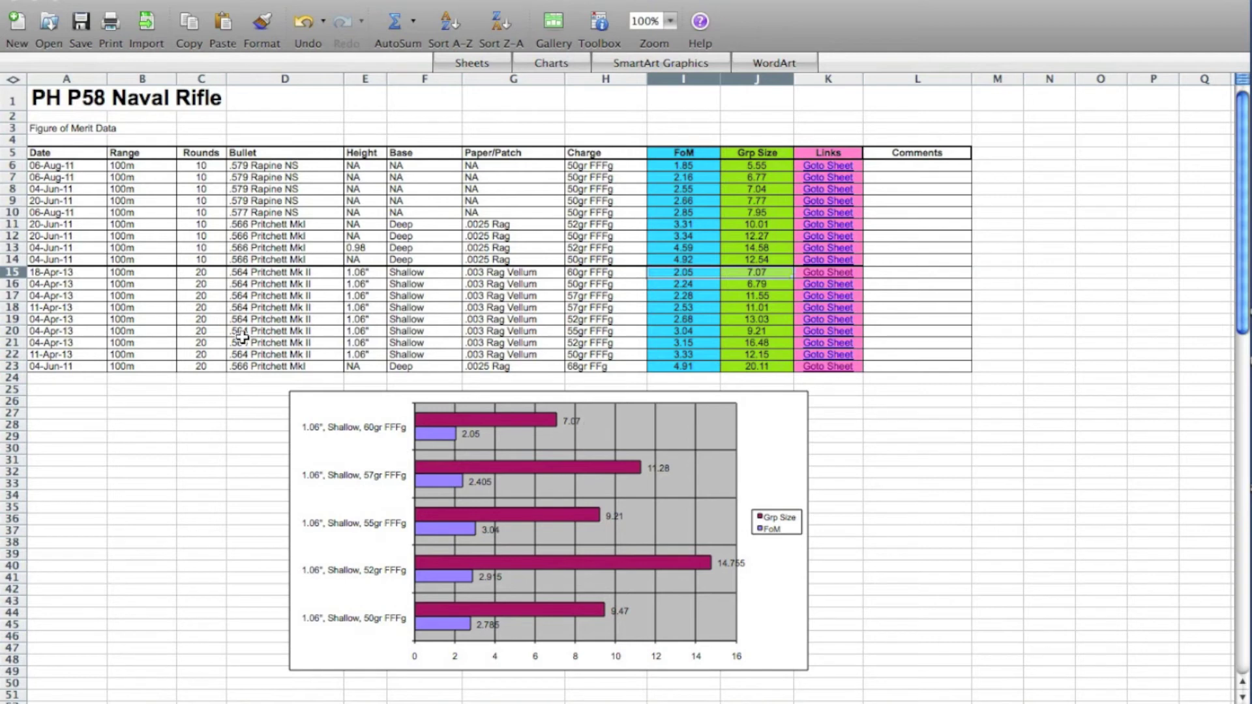
click(13, 273)
right_click(13, 273)
click(50, 333)
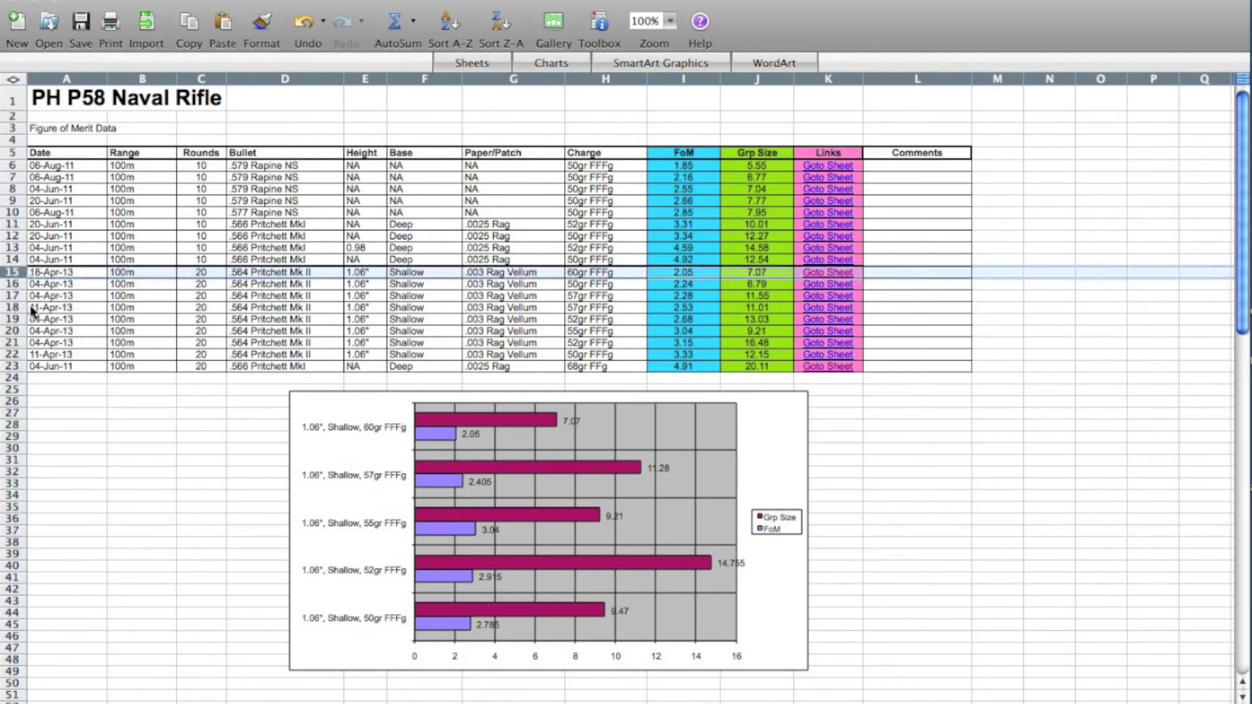
right_click(13, 284)
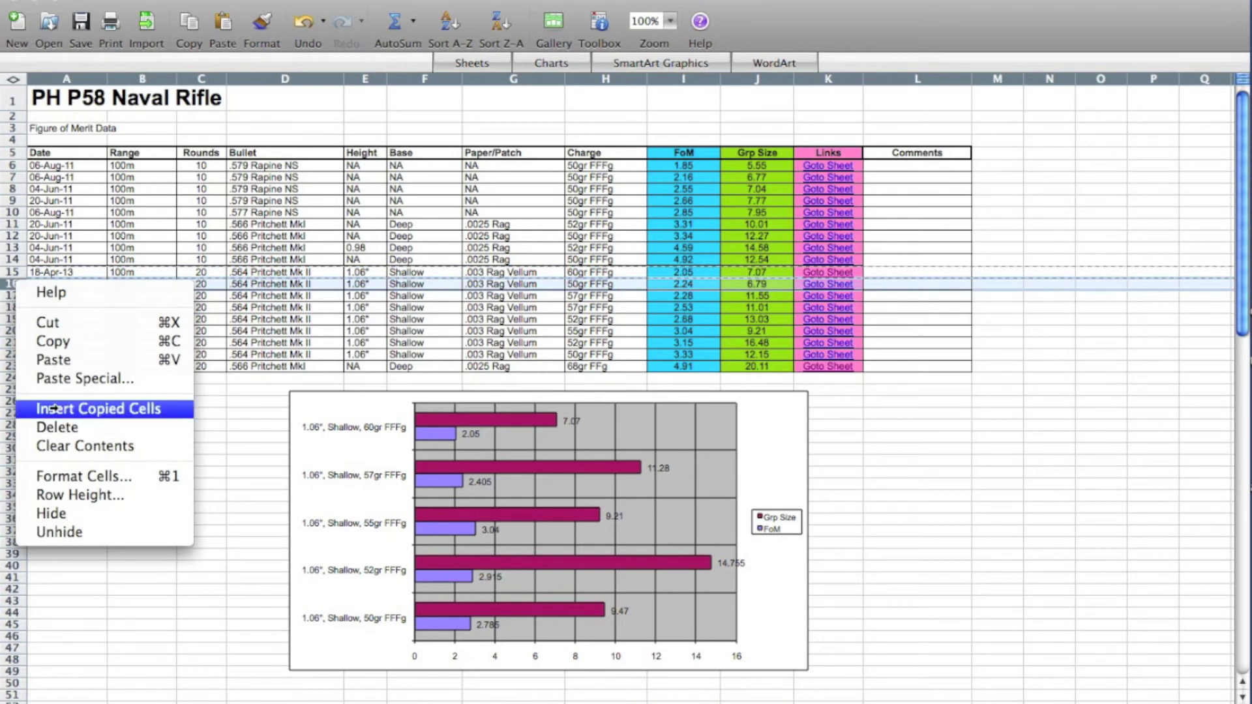
click(54, 408)
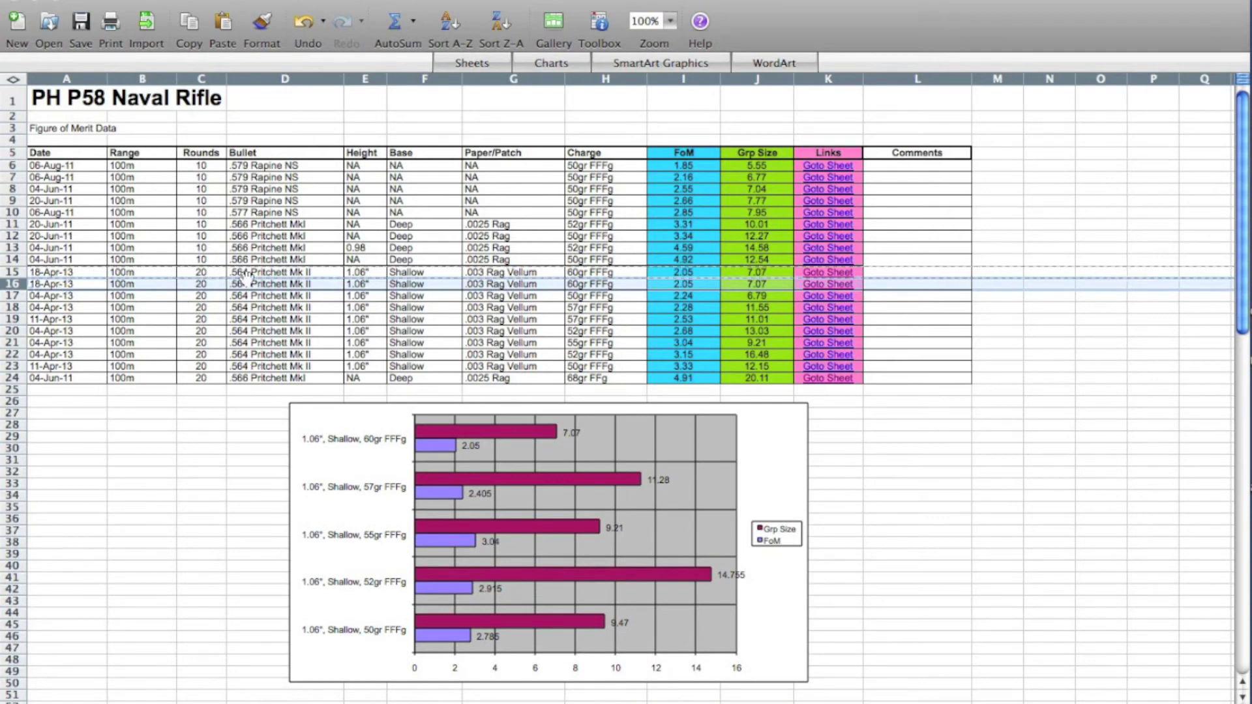
Change the new row's FoM to 1.83 and Grp Size to 7.41.
click(665, 284)
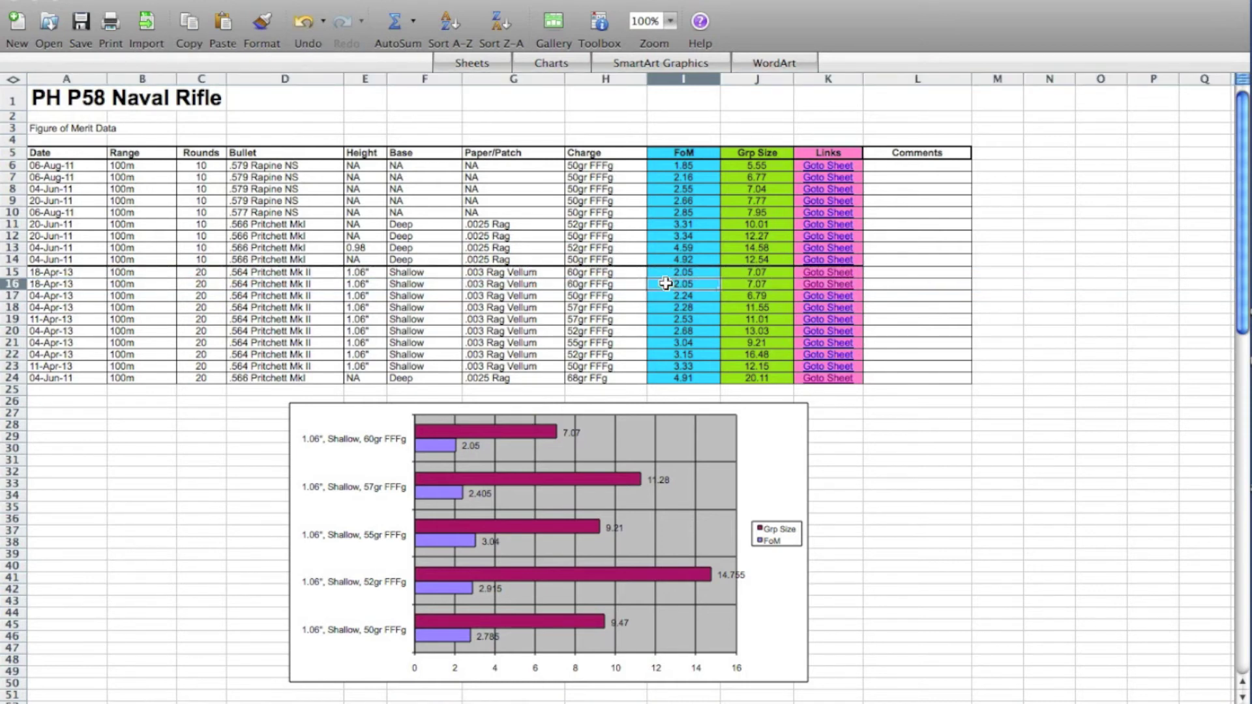
text(1.83)
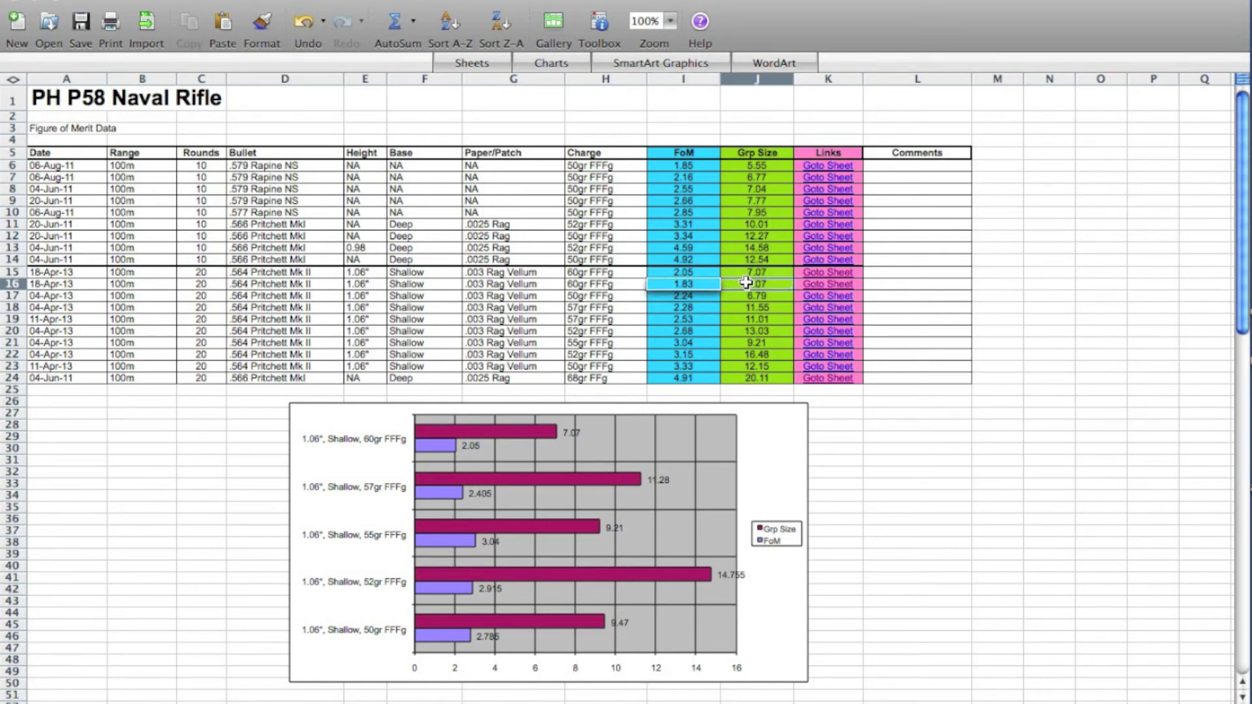
click(747, 282)
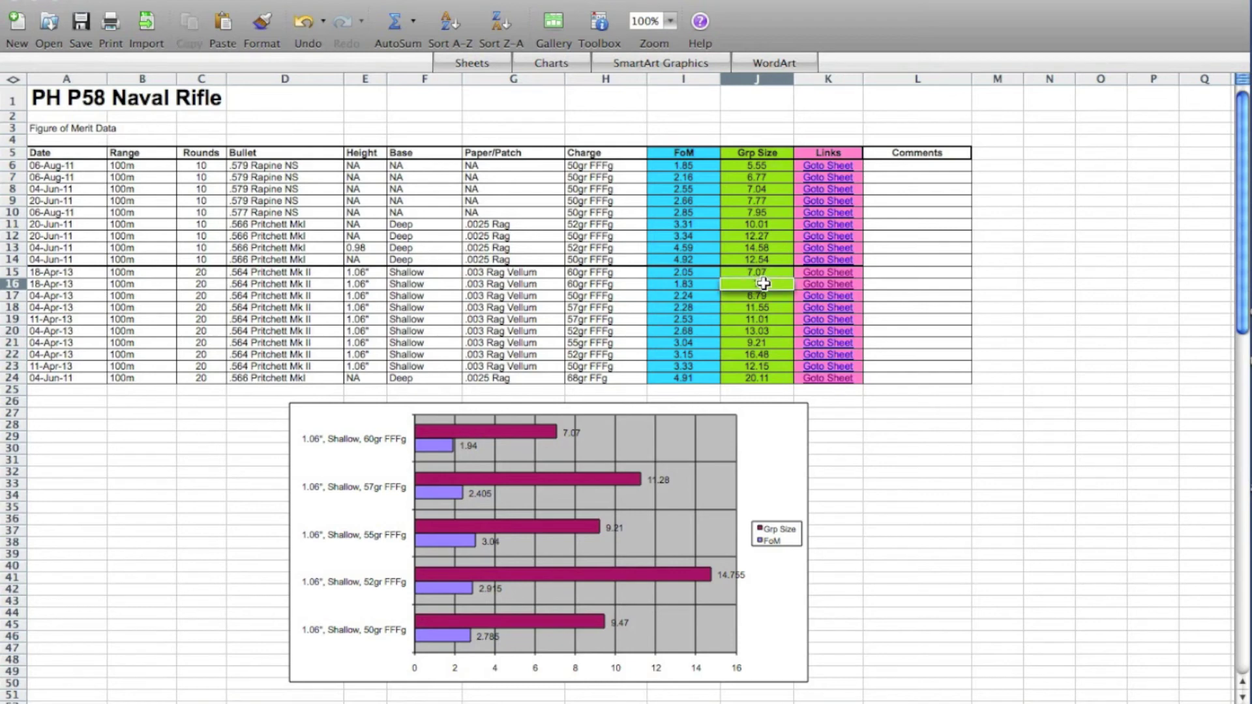
click(757, 306)
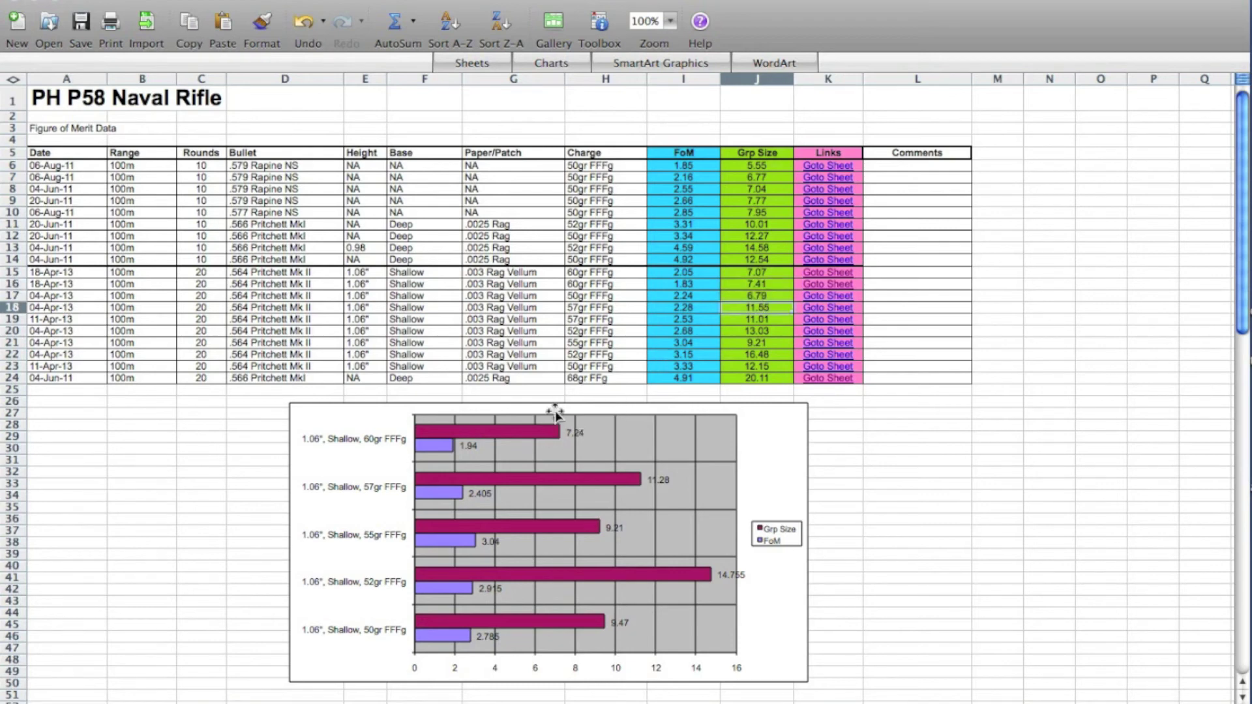
key(Up)
key(Up)
key(Right)
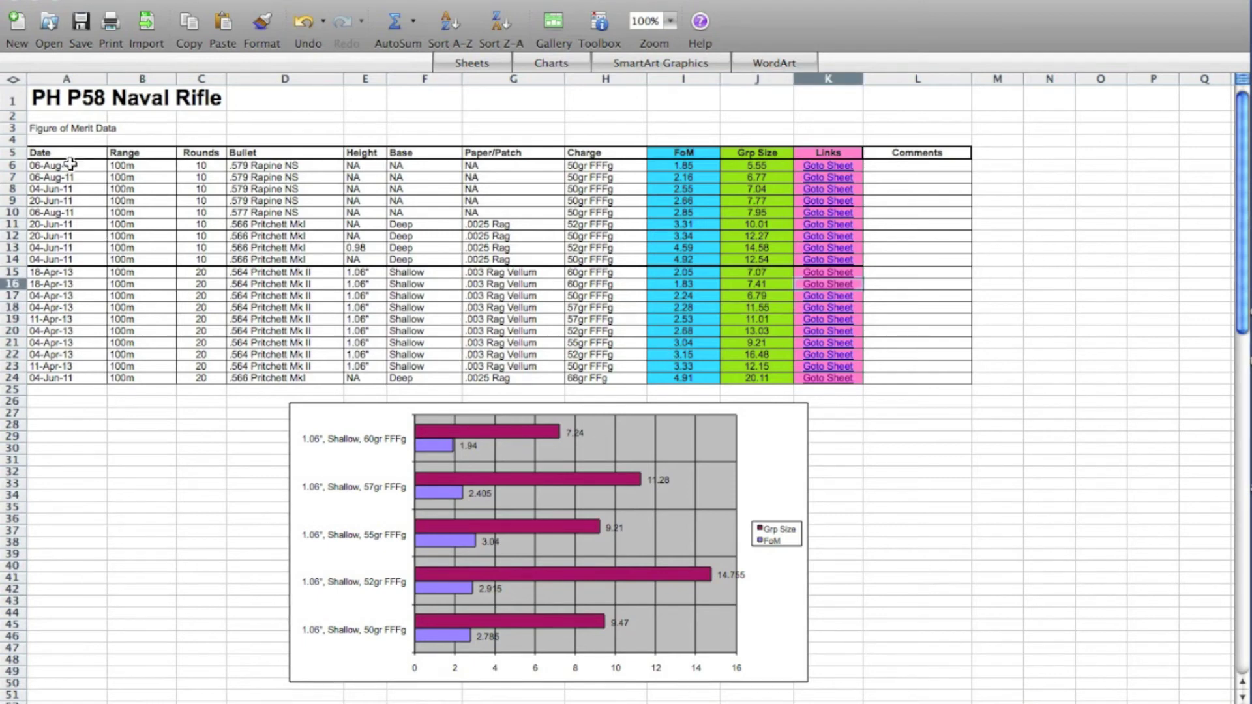
Sort table A5:L24 ascending by Rounds, FoM, then Grp Size, with a header row.
drag(70, 157, 898, 379)
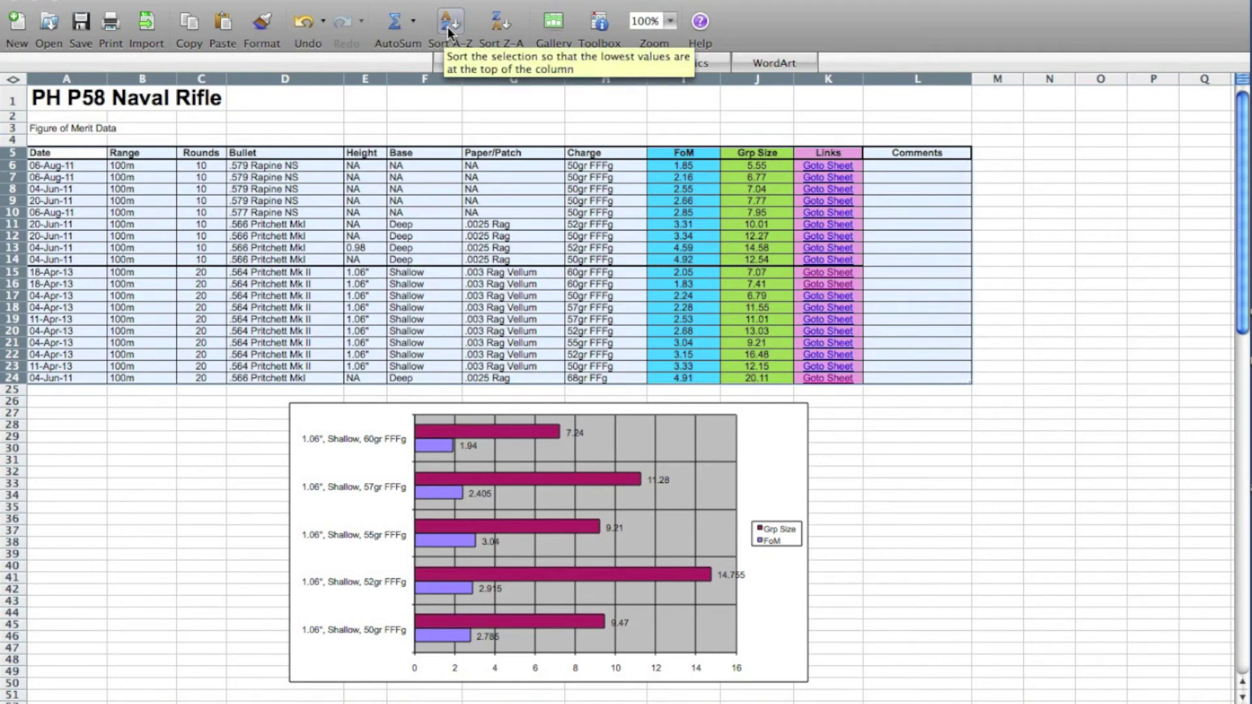
click(434, 1)
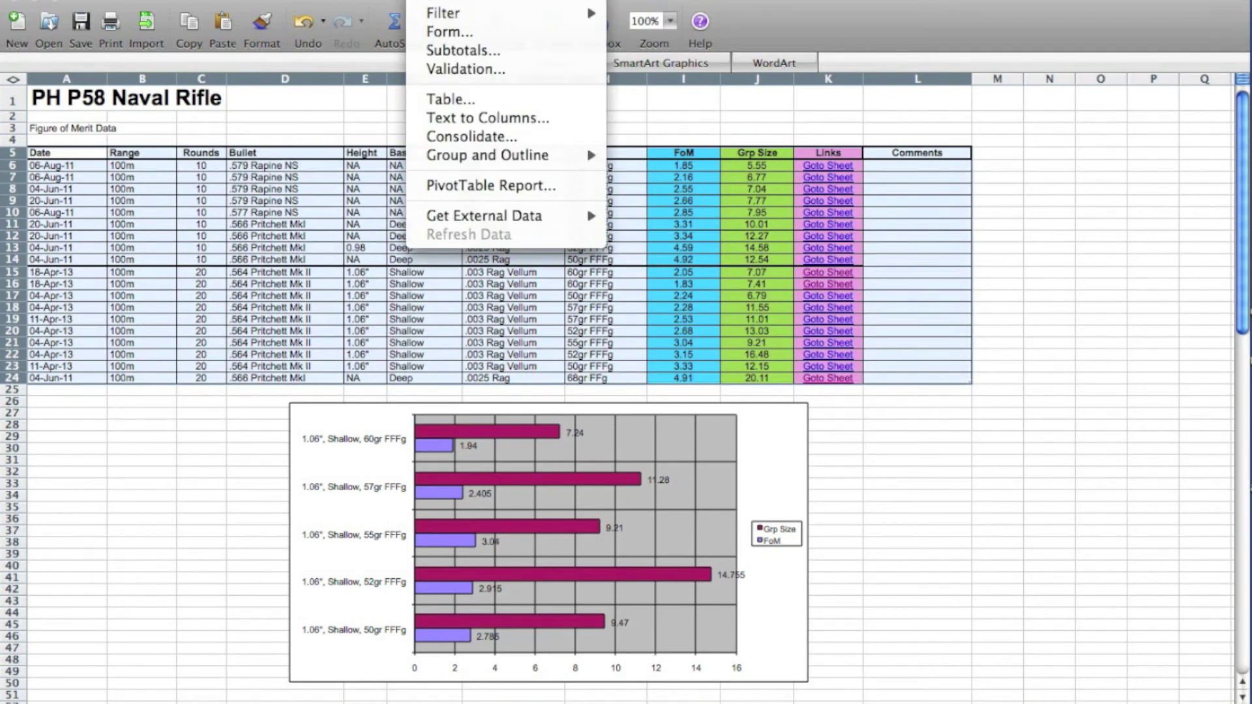
click(434, 4)
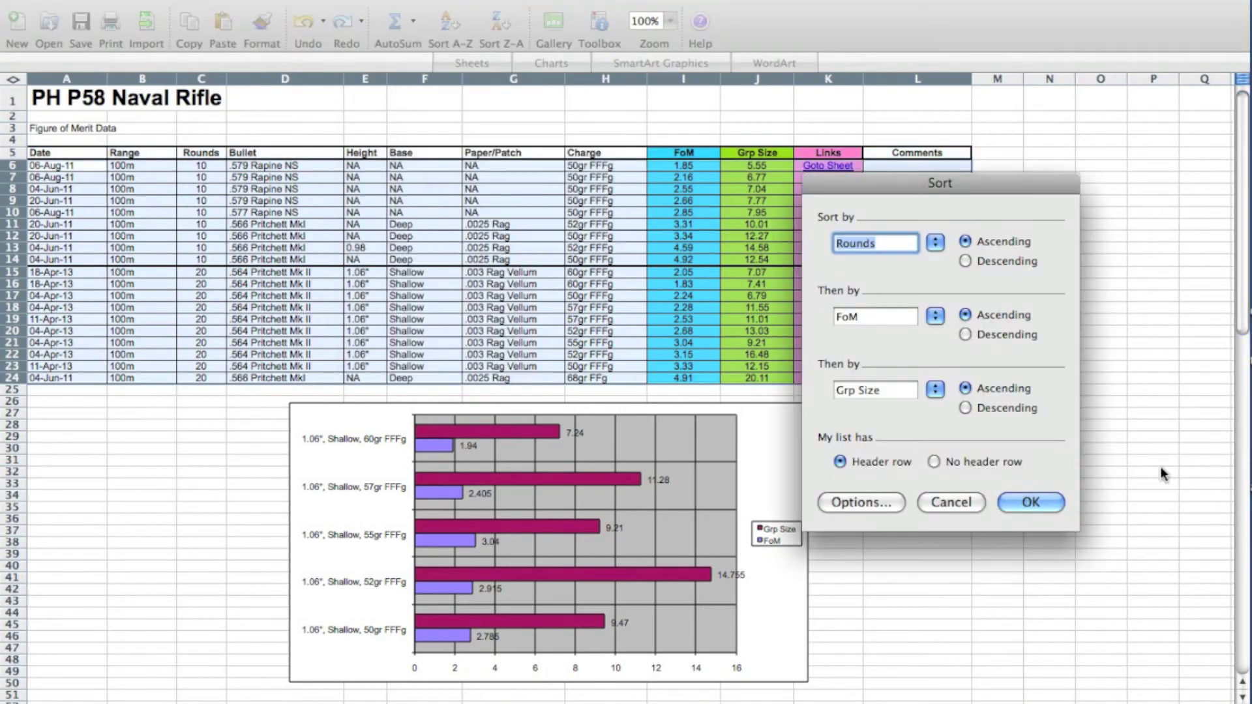
click(1045, 506)
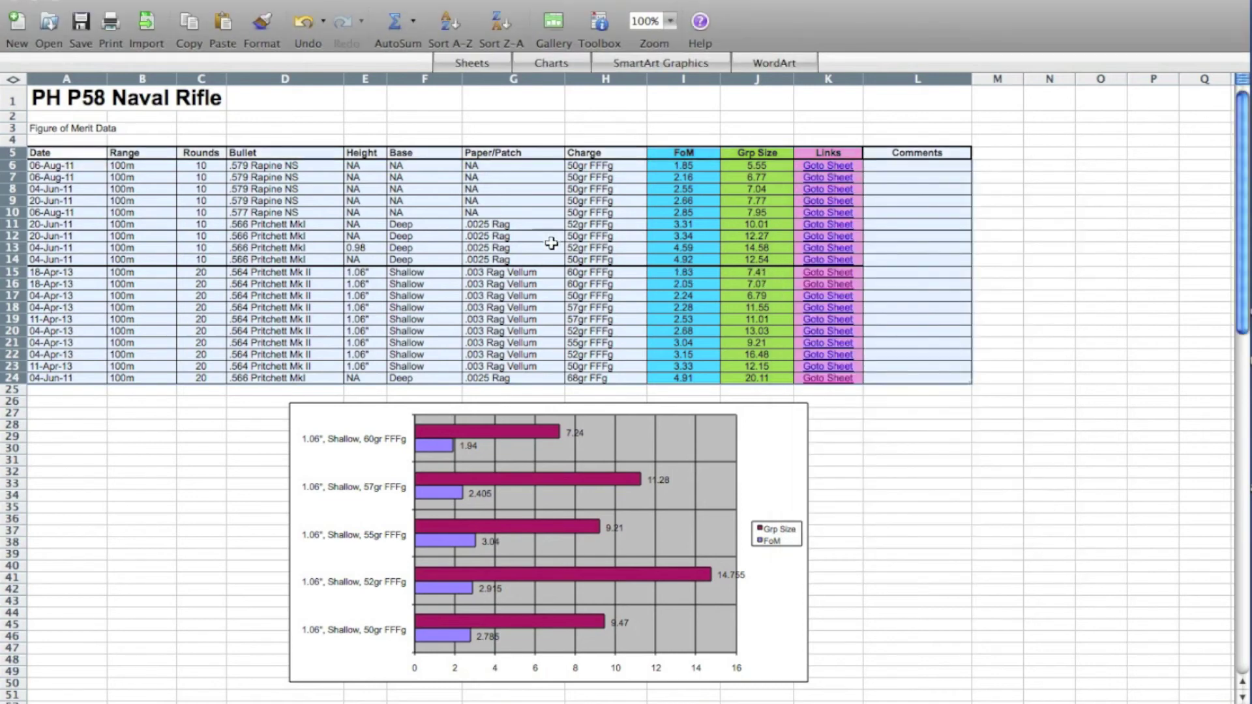